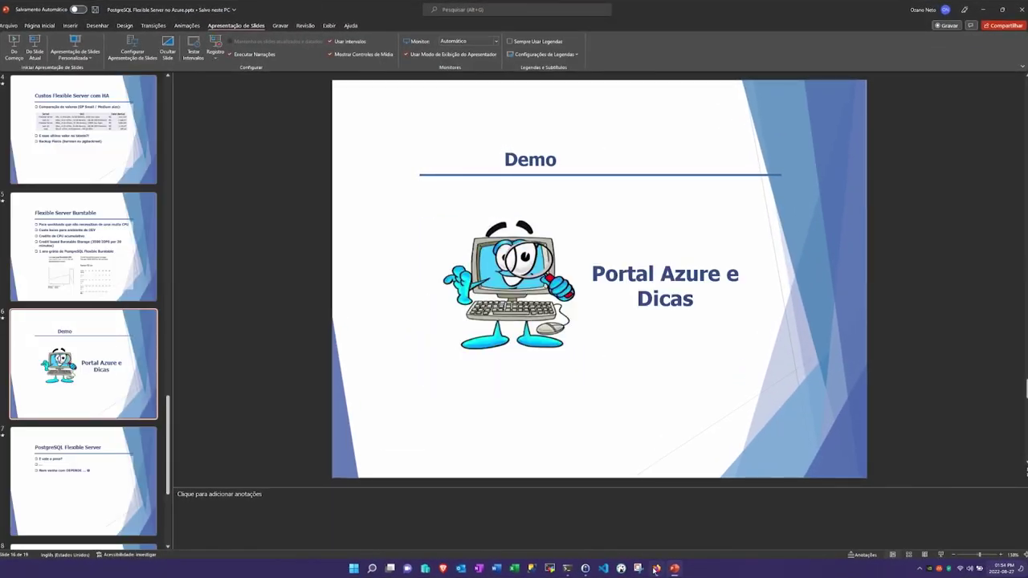
- Switch to the Azure portal in the browser and open the sreuspgsqlflex server from the Azure Database for PostgreSQL servers list
click(656, 568)
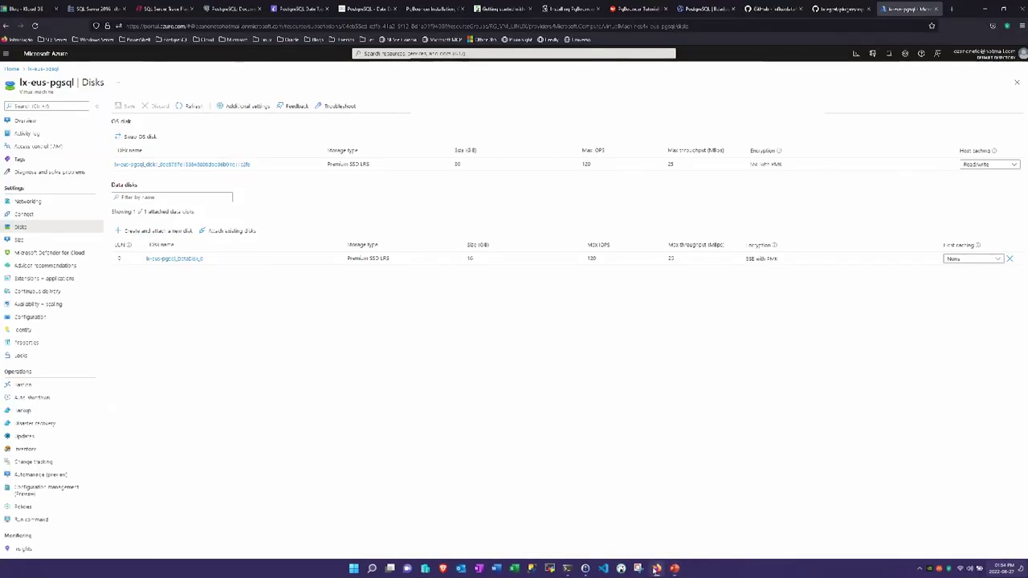
click(29, 121)
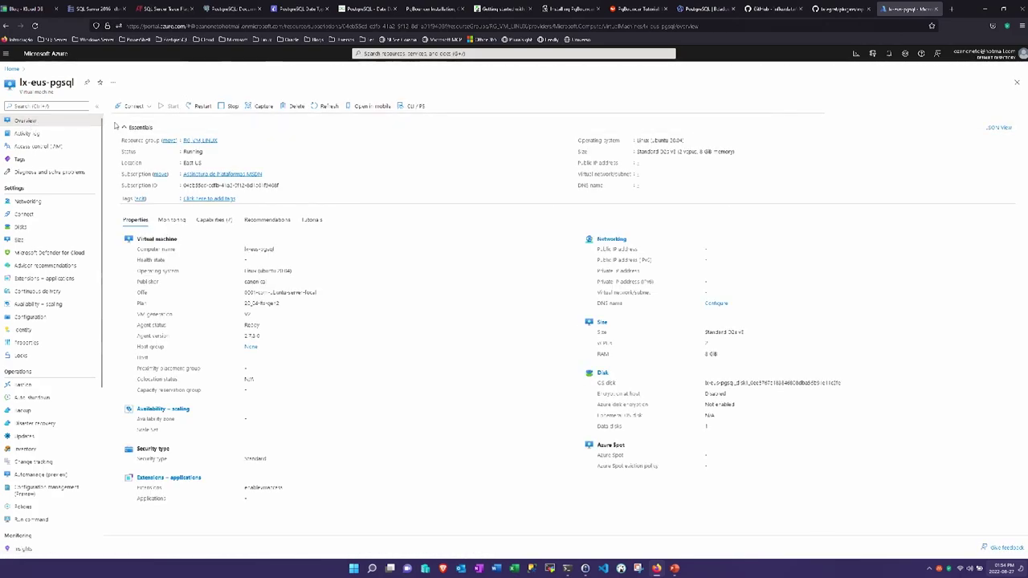
click(12, 70)
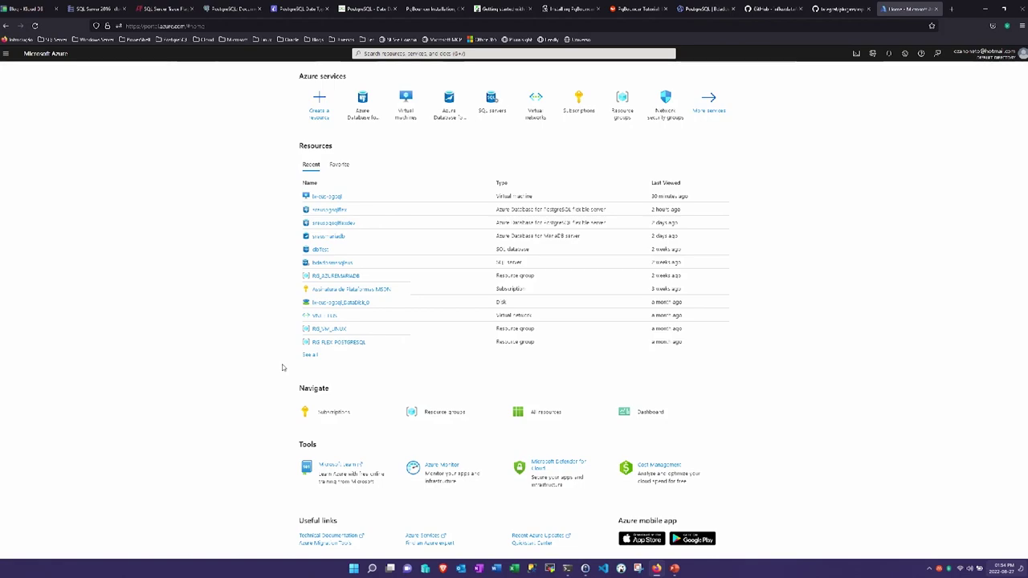
click(367, 118)
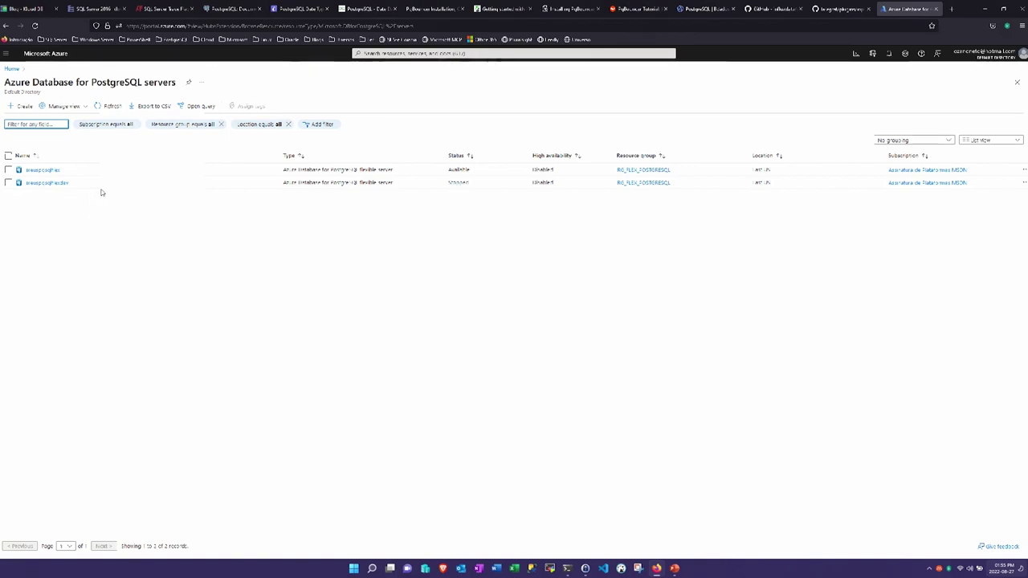
key(ctrl+plus)
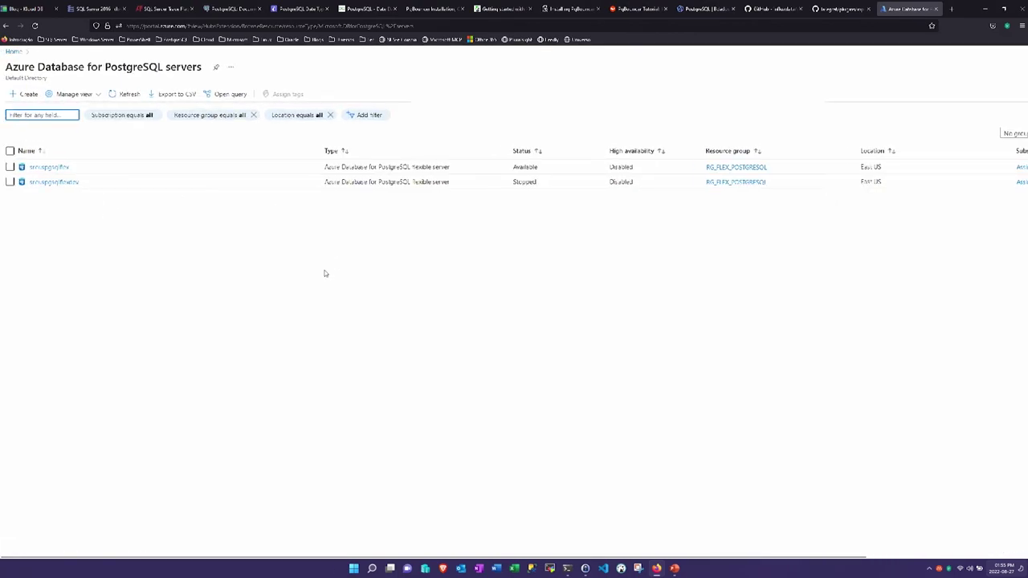
click(56, 167)
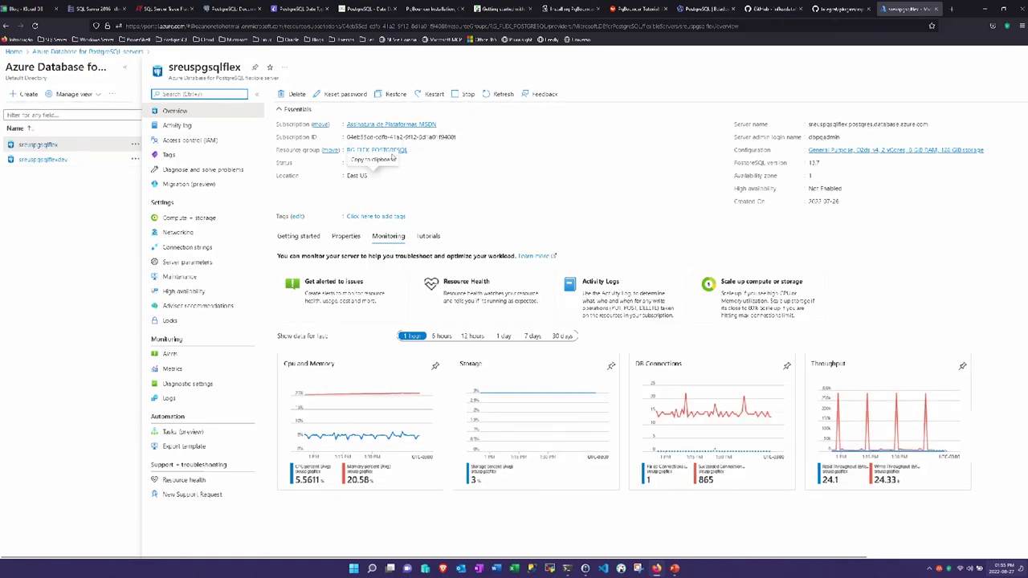
- Open the server's compute and storage configuration and choose the Standard_D4ds_v4 compute size with 4 vCores and 16 GiB memory
click(857, 155)
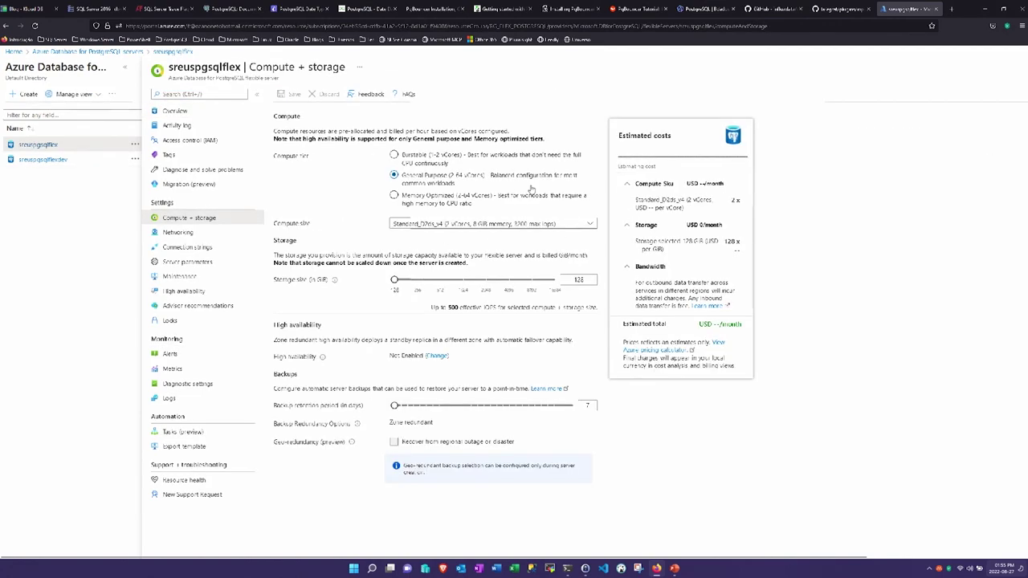
click(522, 224)
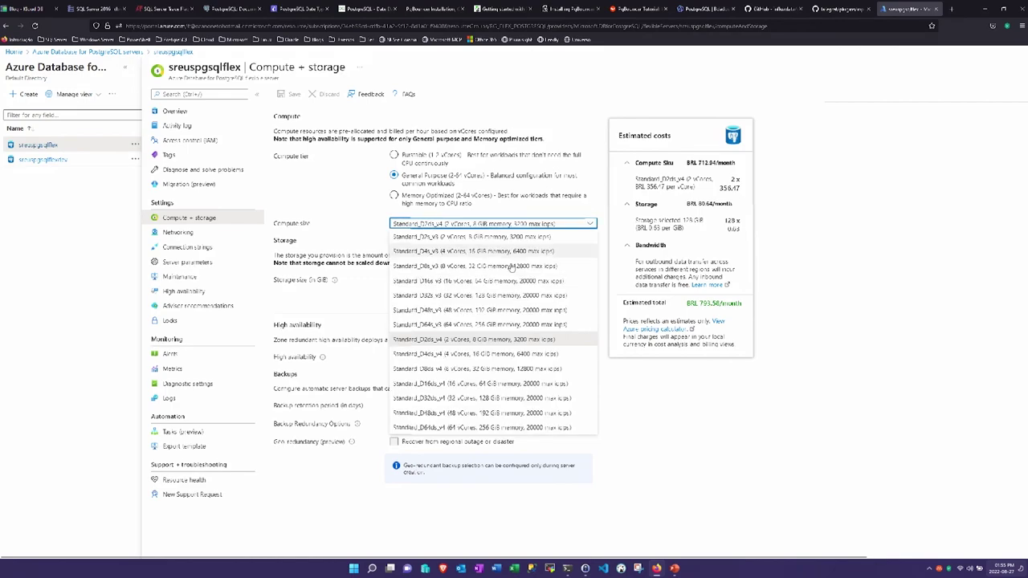
click(452, 353)
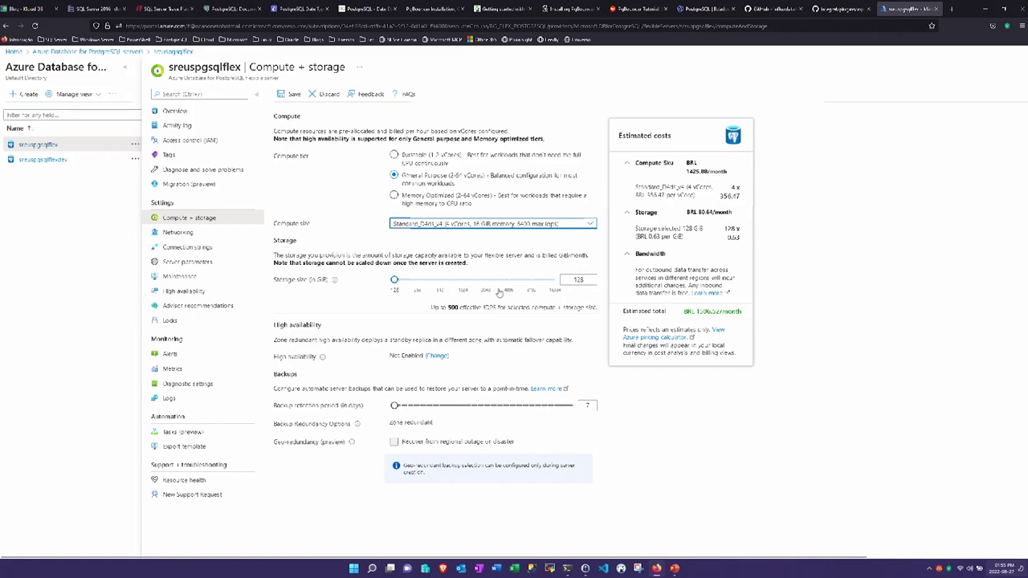
- Try a storage size of 256 GiB for sreuspgsqlflex and set it back to 128 GiB
click(418, 285)
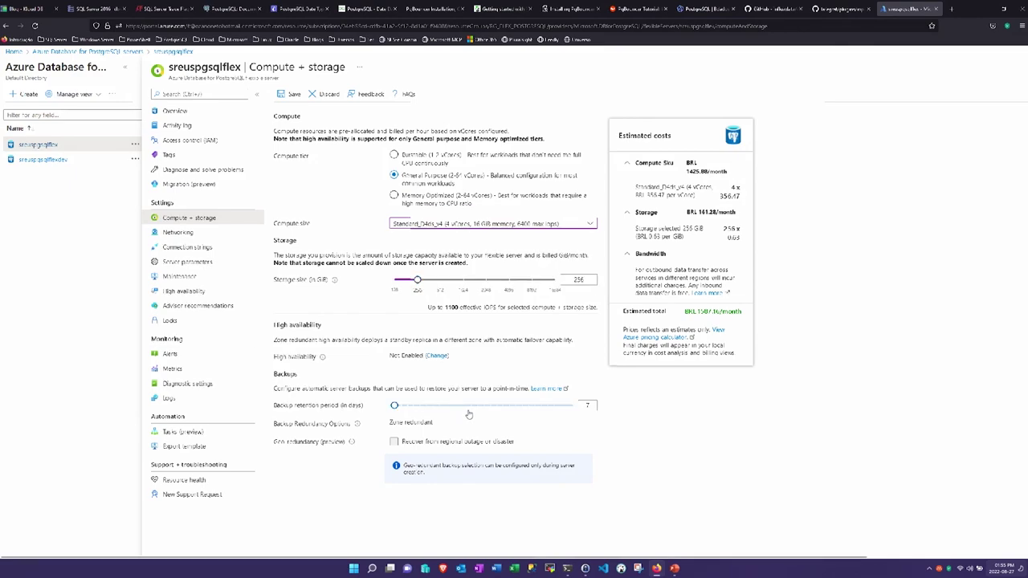
click(395, 282)
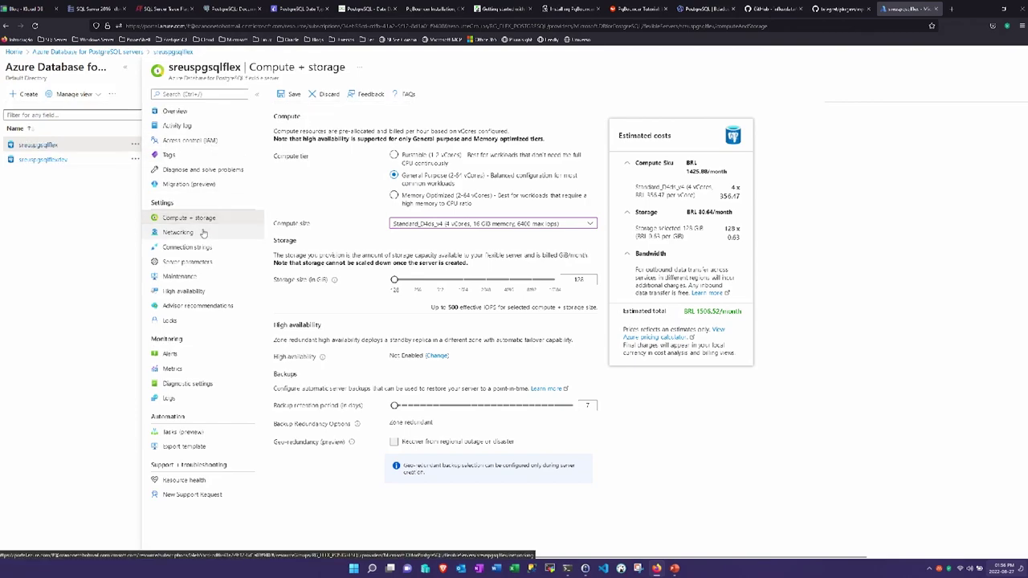
mouse_move(332, 281)
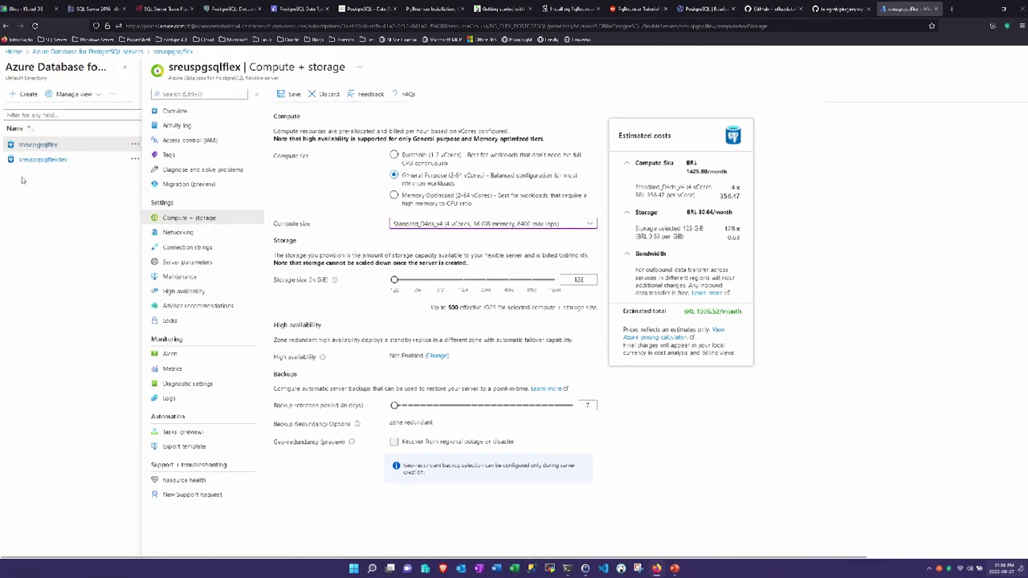
click(48, 148)
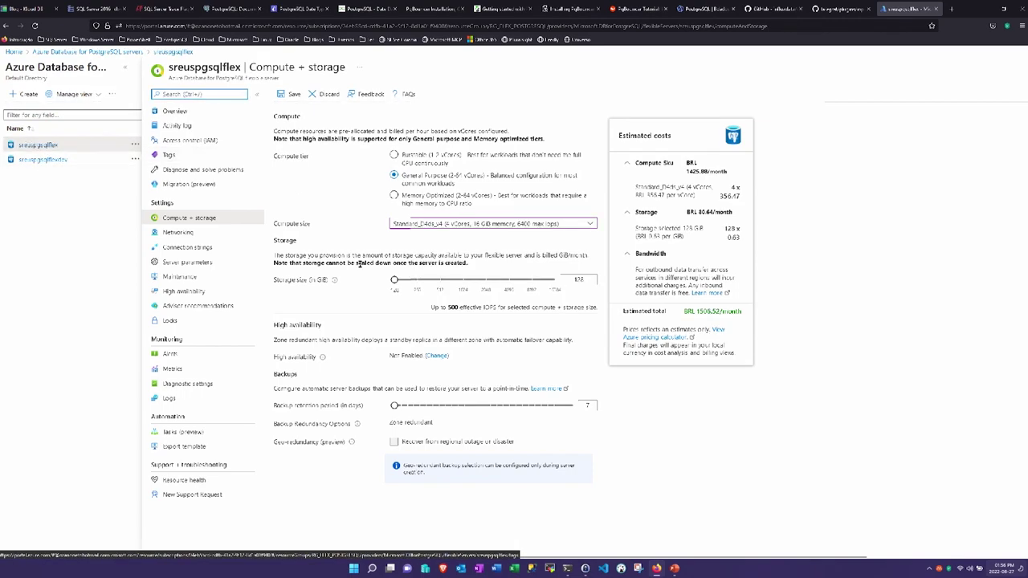
- Switch to the terminal and list the databases in detail with \l+ in the postgres user's psql session, examining the pgbench record
click(567, 568)
text(\l+)
key(Return)
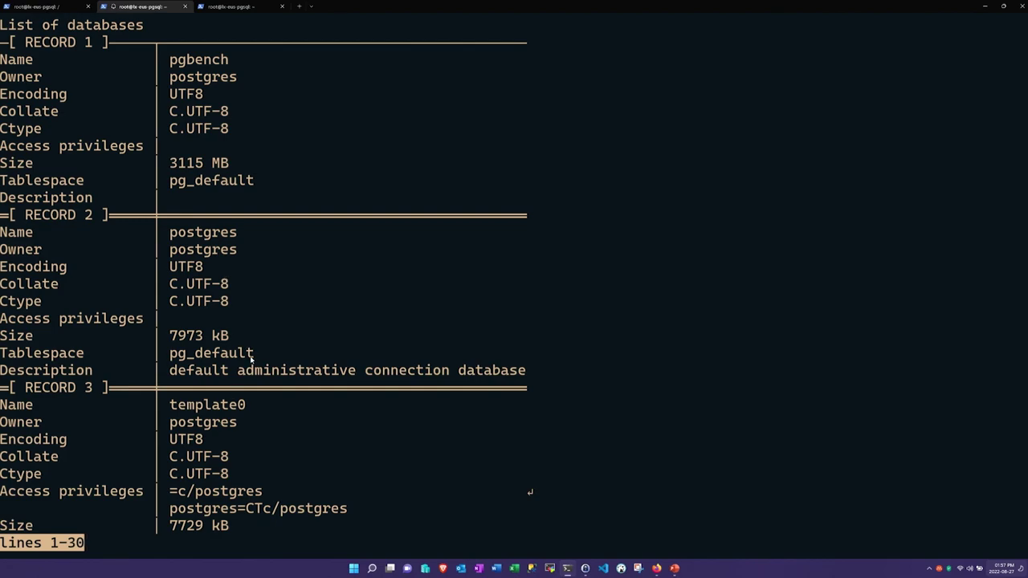
scroll(251, 358, down, 5)
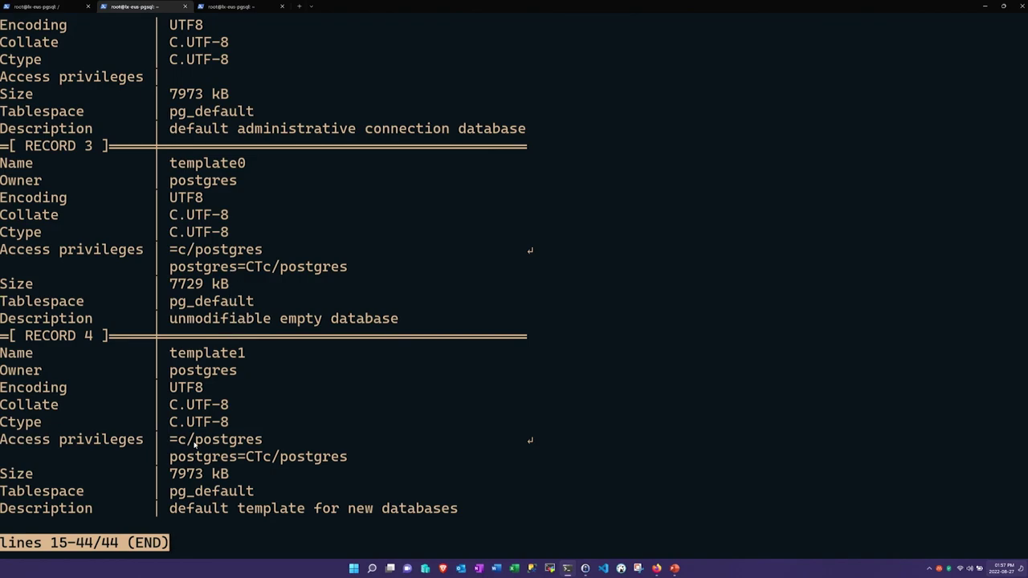
text(q)
text(\l+)
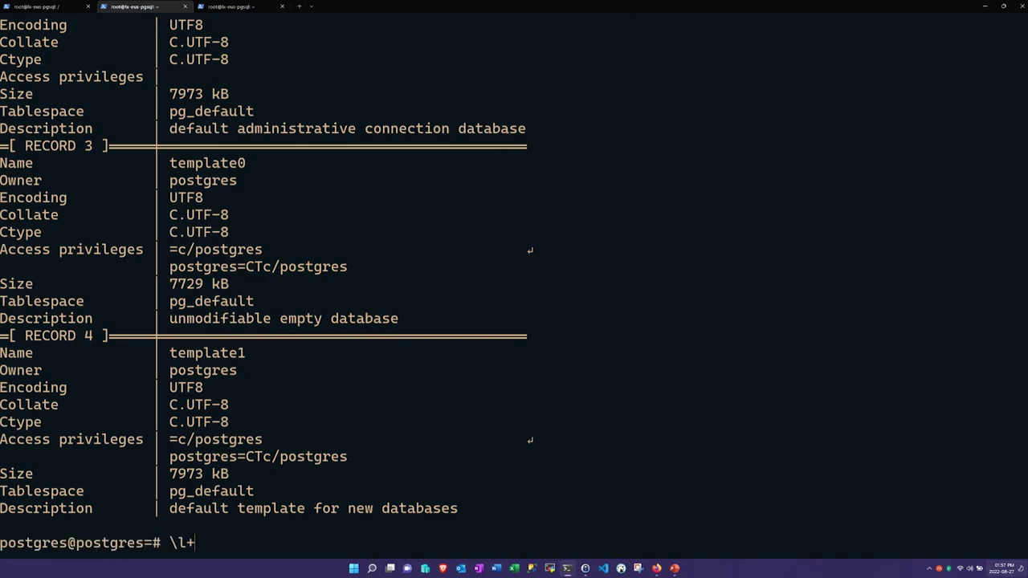
key(Return)
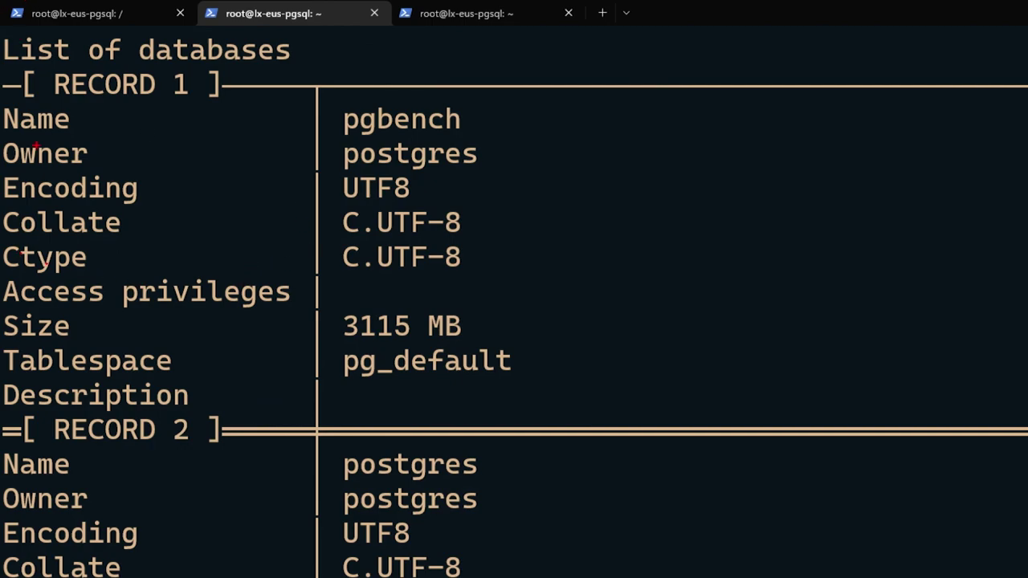
mouse_move(2, 96)
mouse_down()
mouse_move(275, 332)
mouse_move(410, 324)
mouse_up()
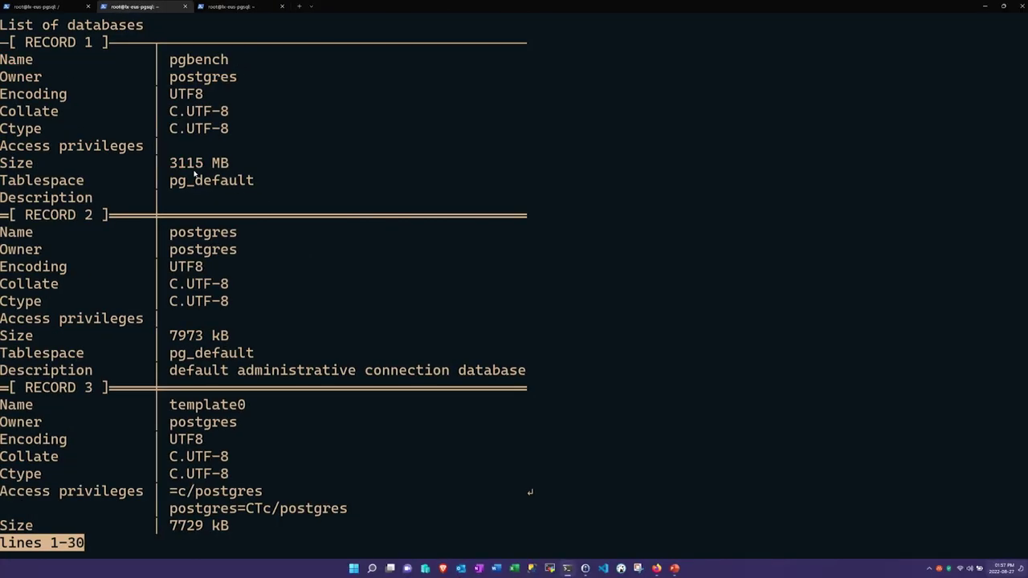
key(q)
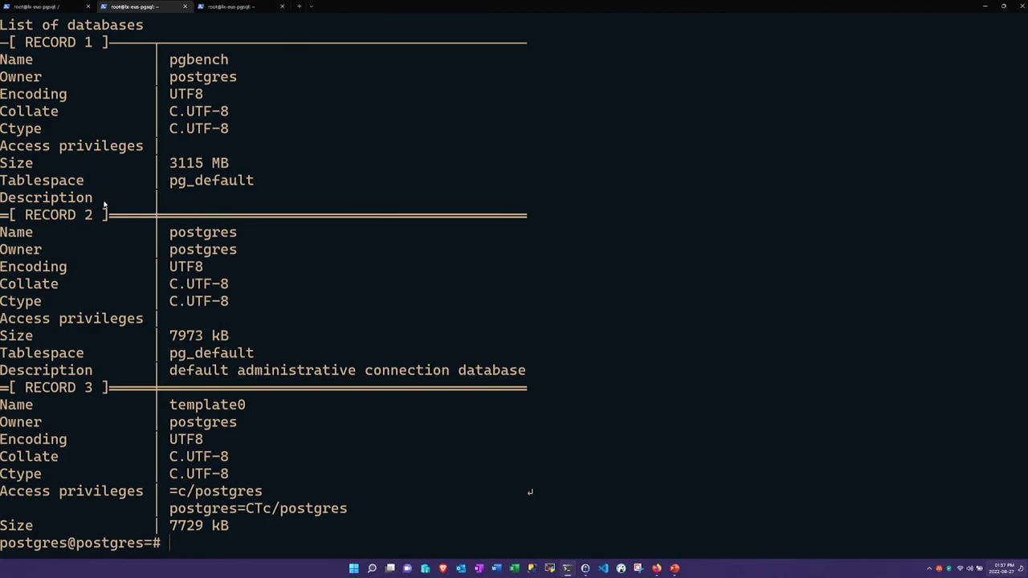
- Query the PostgreSQL version with select version(); in the postgres user's session
text(select version();)
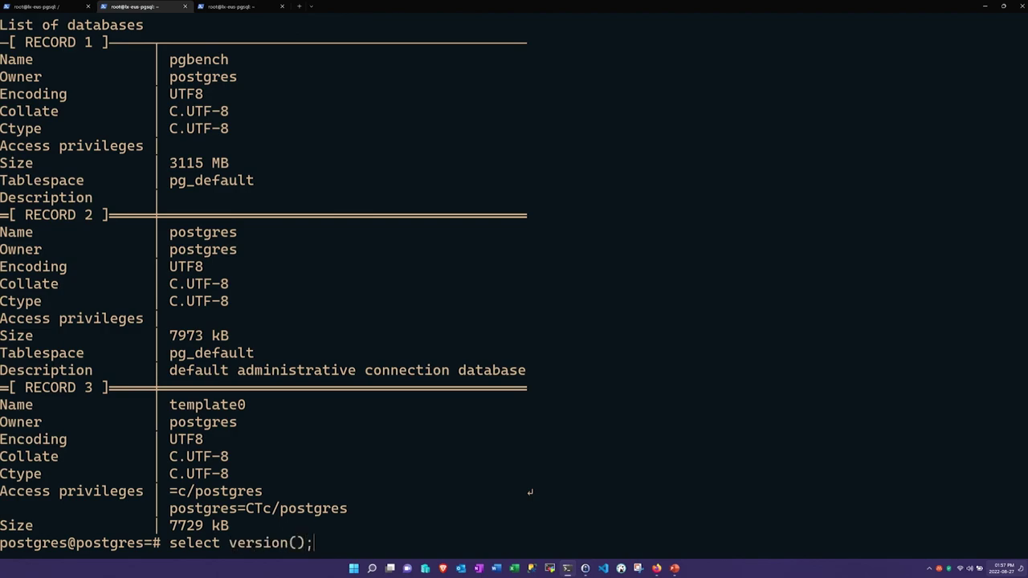
key(Return)
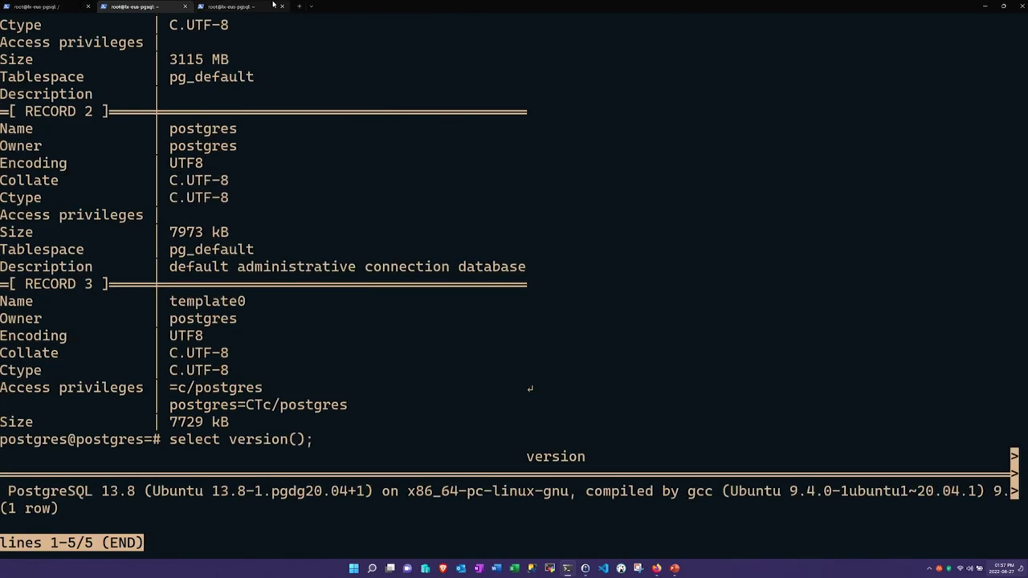
click(246, 7)
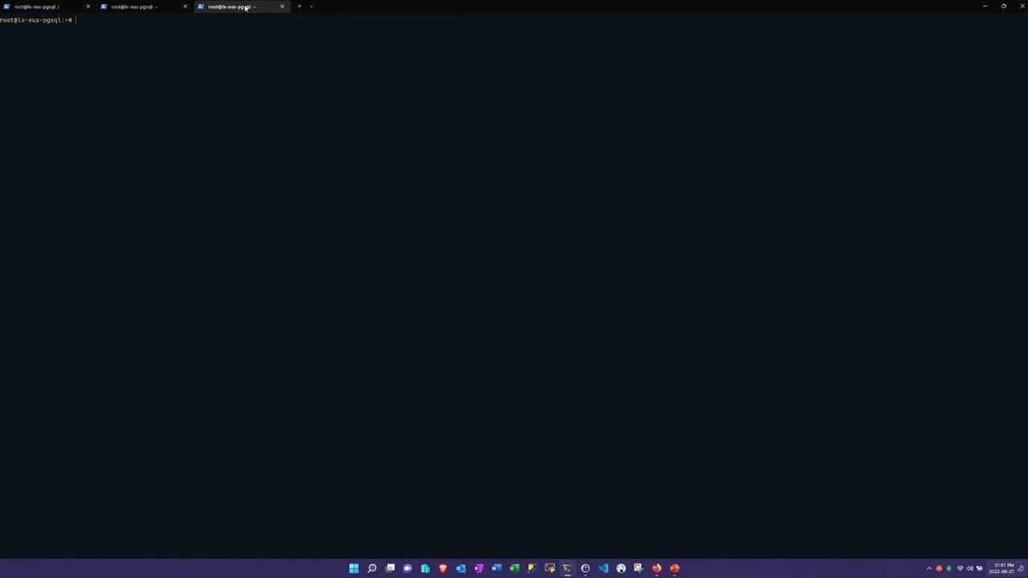
- Run select version(); in the dbpgadmin session connected to the Flexible Server
click(56, 7)
text(jsl)
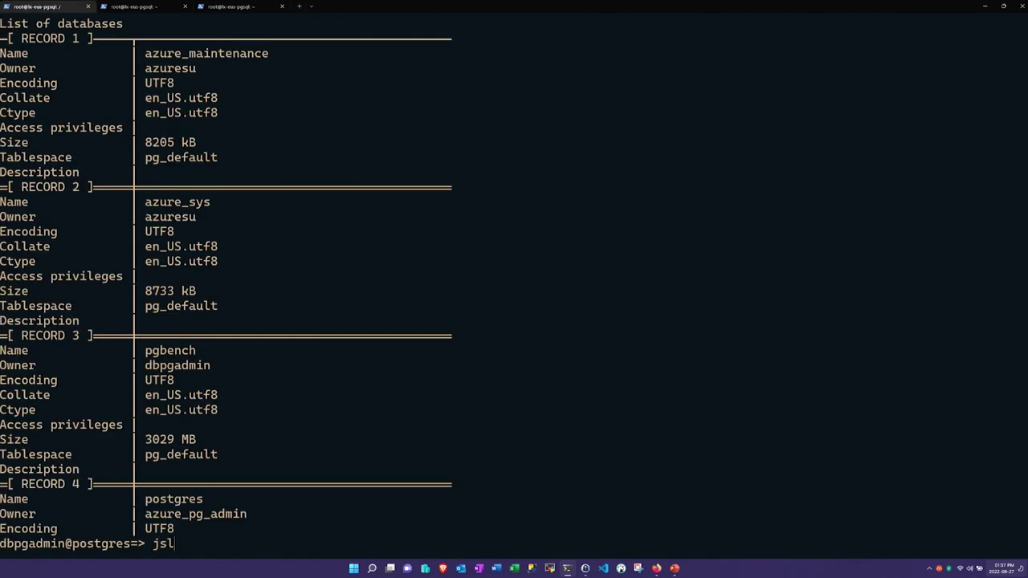
key(BackSpace)
key(BackSpace)
key(BackSpace)
text(select version();)
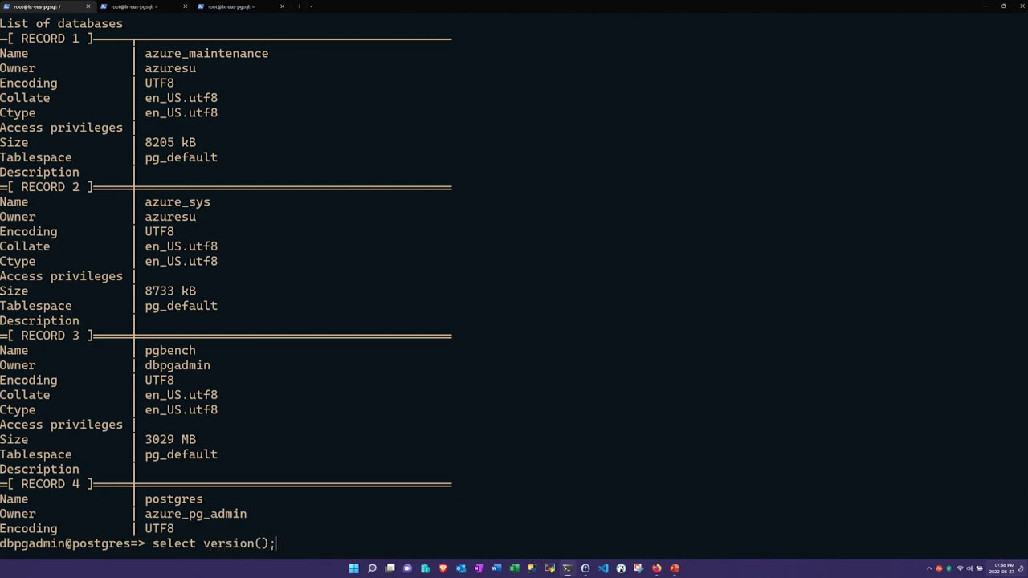
key(Return)
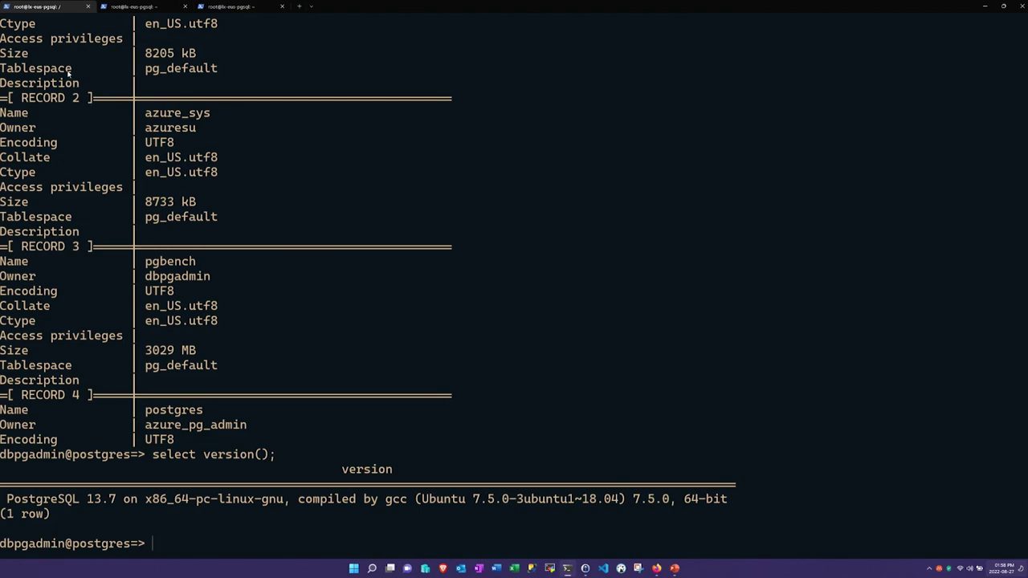
- Compare the version output of both sessions and list the databases with \l in the dbpgadmin session
click(130, 7)
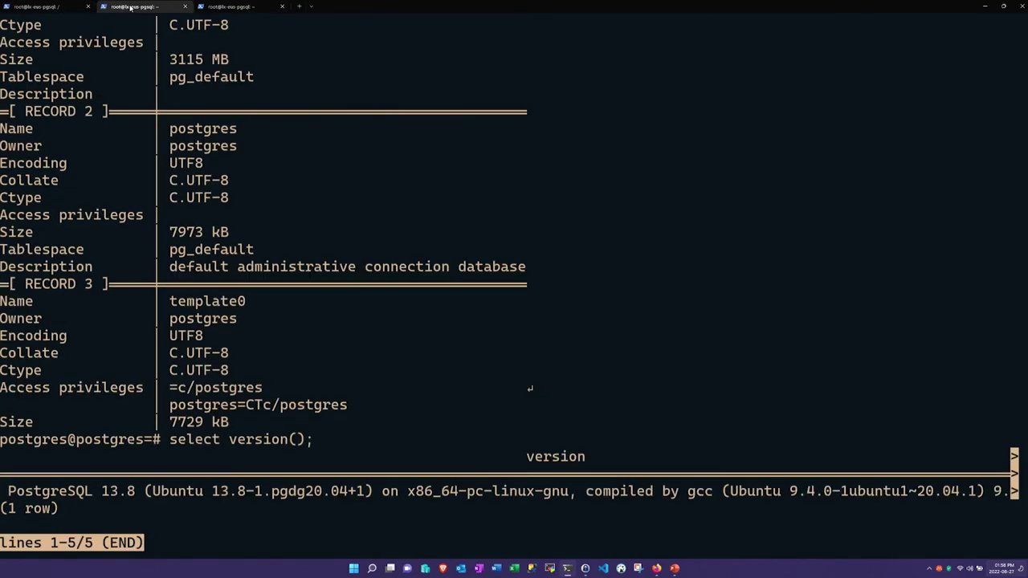
click(36, 7)
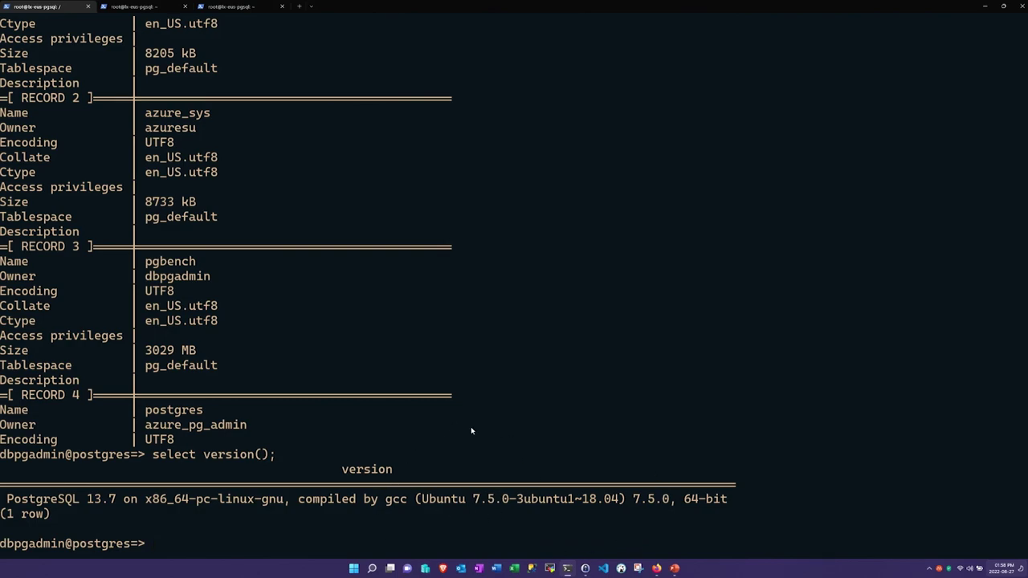
key(Return)
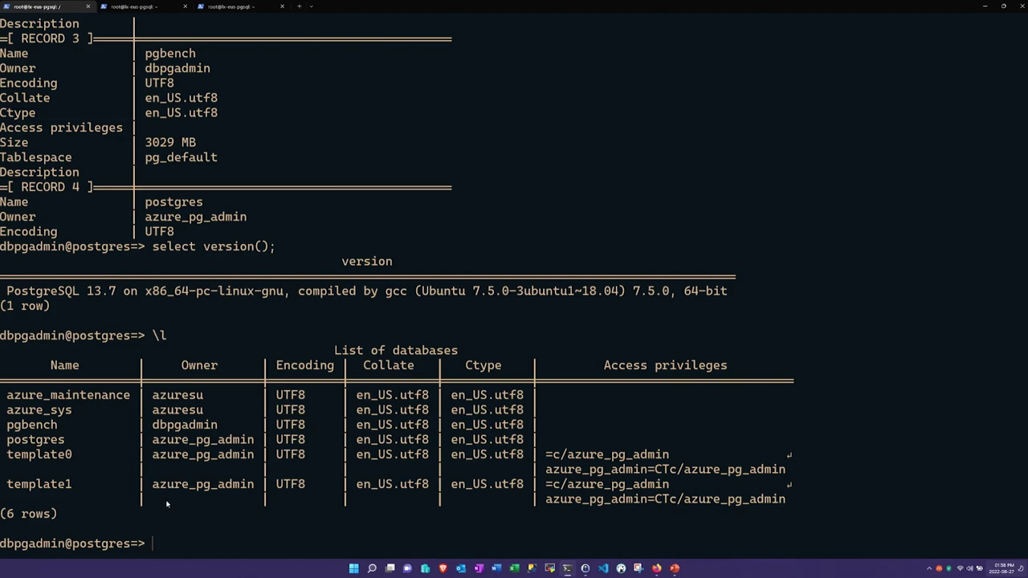
- Try to run the earlier command alter system set effective_io_concurrency = '1'; from the history of the dbpgadmin session
key(ctrl+r)
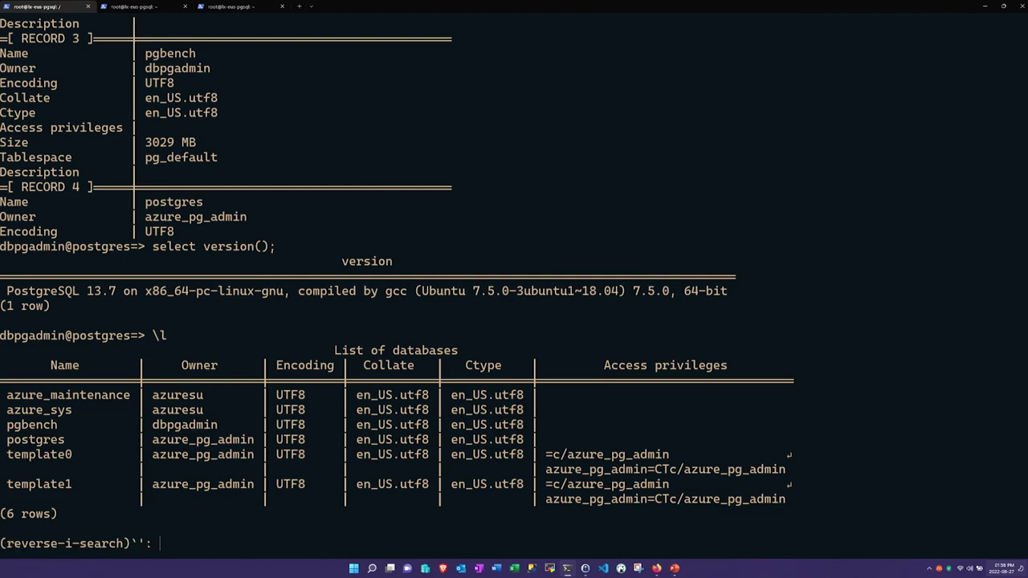
text(s)
key(BackSpace)
text(al)
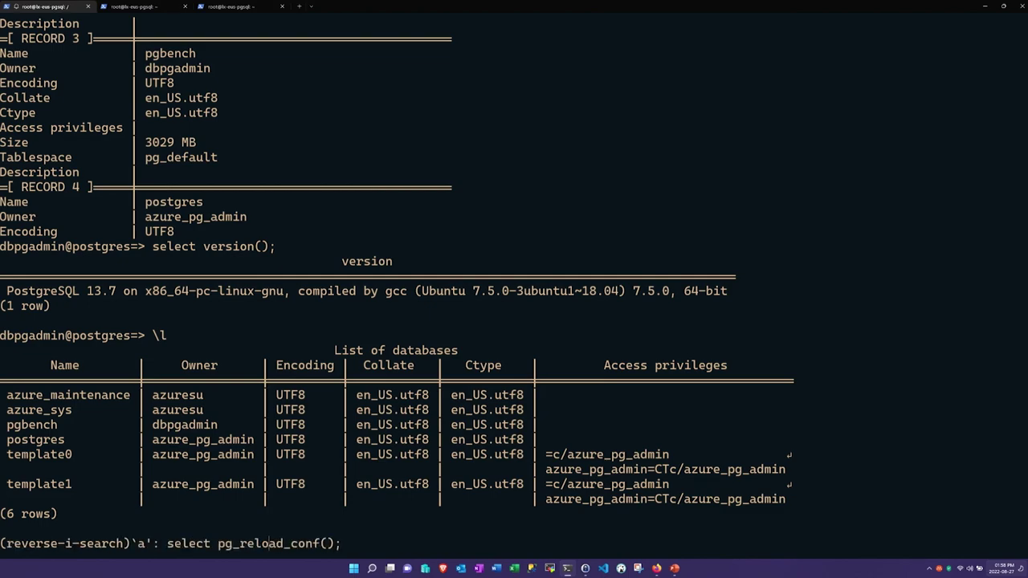
key(Right)
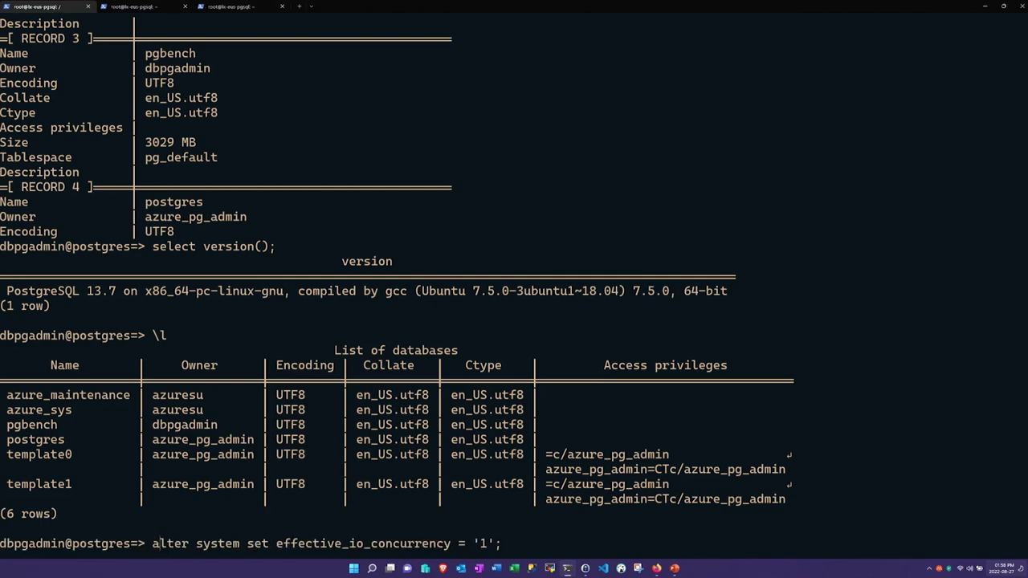
key(Return)
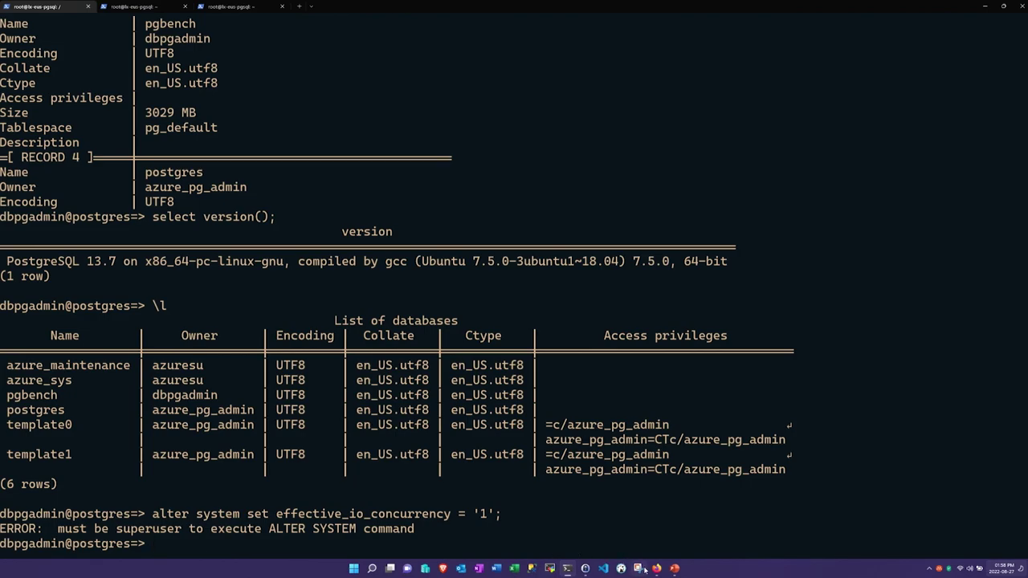
- Switch back to the Azure portal and open the server parameters of sreuspgsqlflex, discarding the unsaved compute edits
click(645, 570)
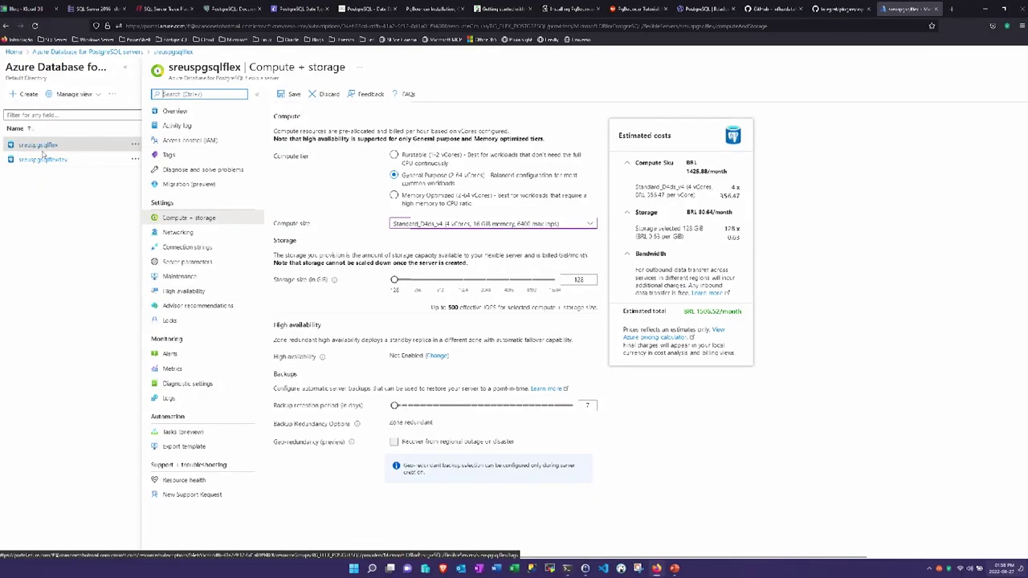
click(185, 262)
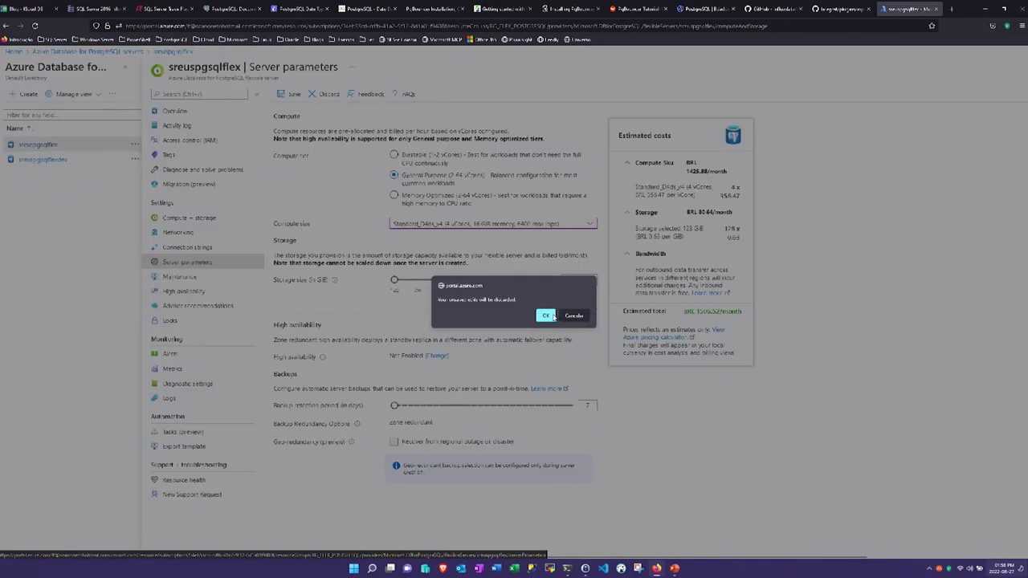
click(545, 315)
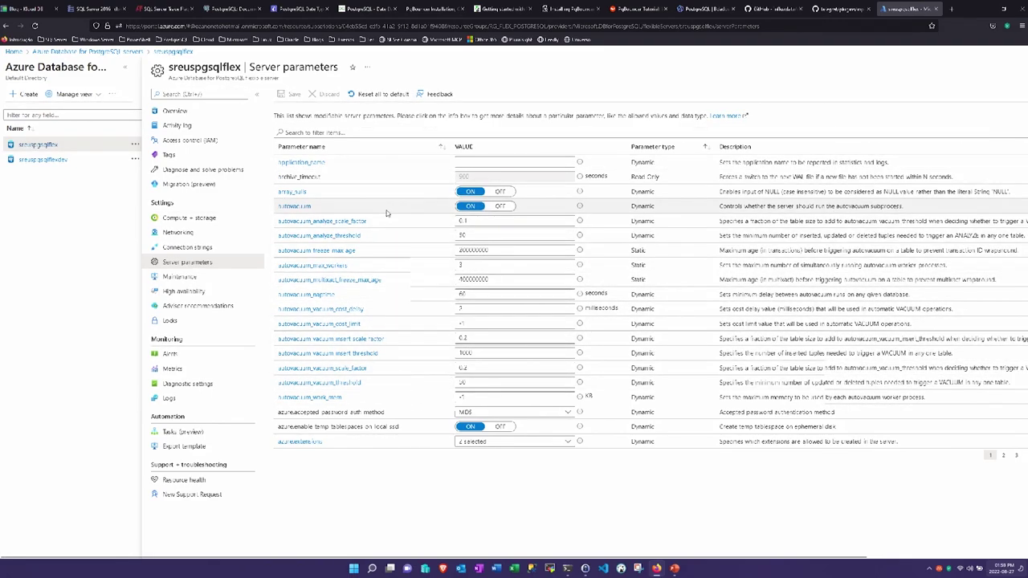
- Filter the server parameters by "bou", set pgbouncer.enabled to TRUE and save the change
click(333, 132)
text(bou)
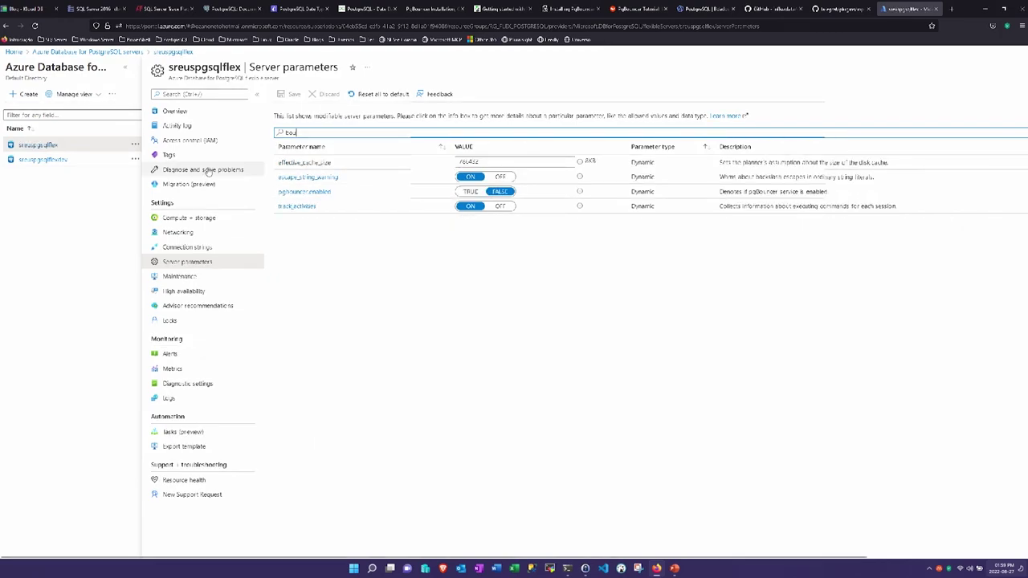
click(294, 195)
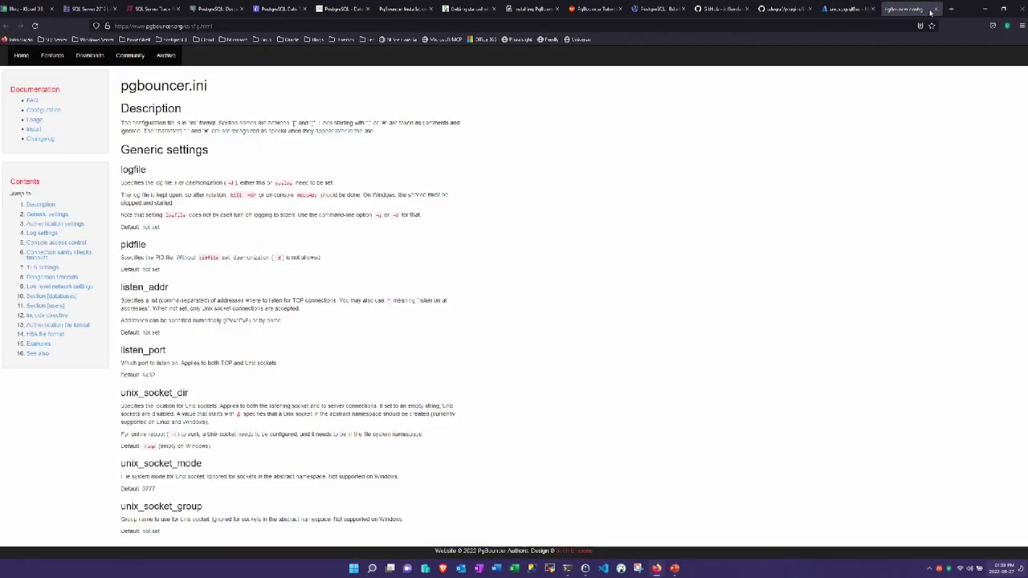
click(935, 9)
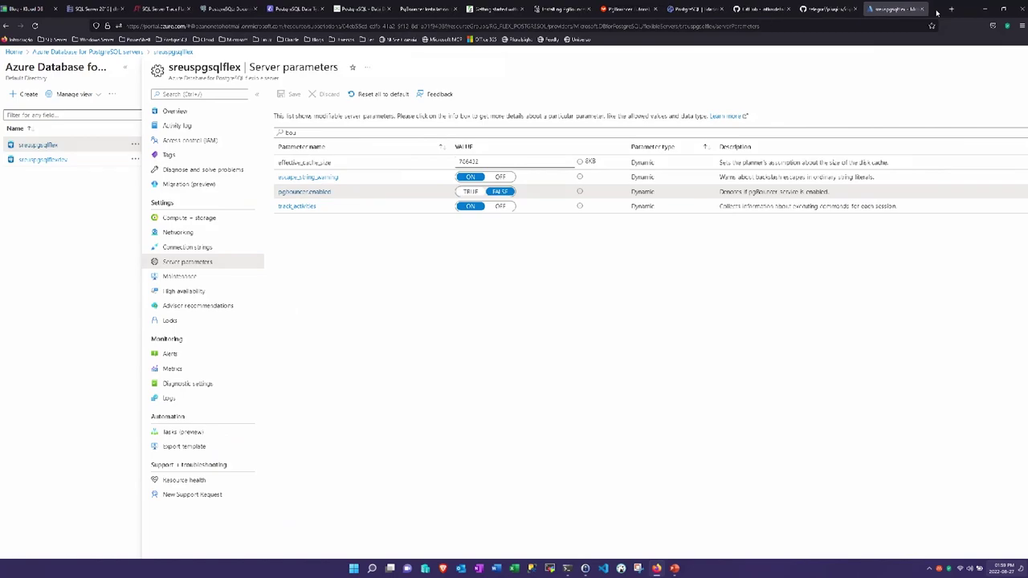
click(471, 191)
click(287, 96)
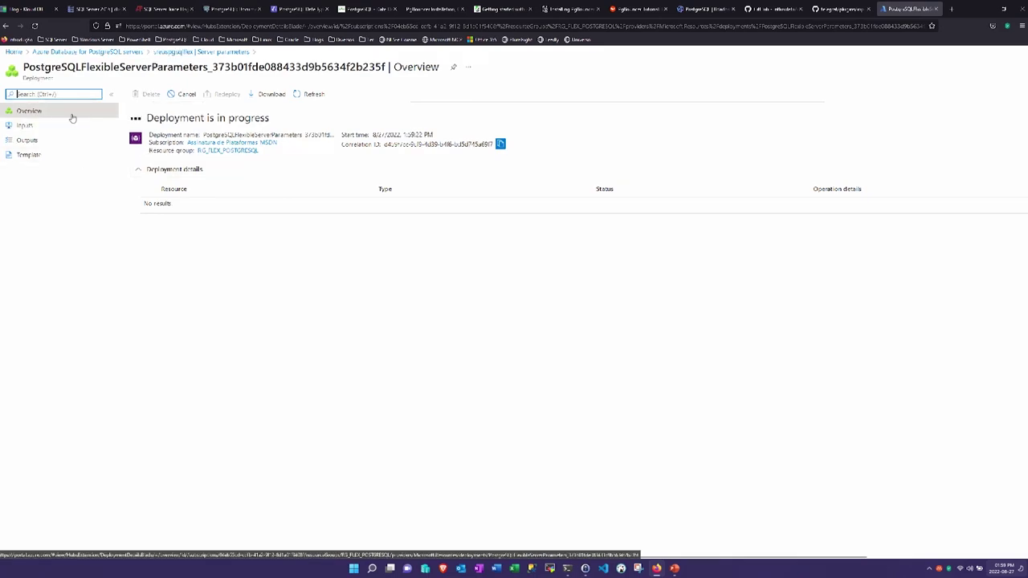
- Return to the server parameters of sreuspgsqlflex and filter them by "exte"
click(122, 52)
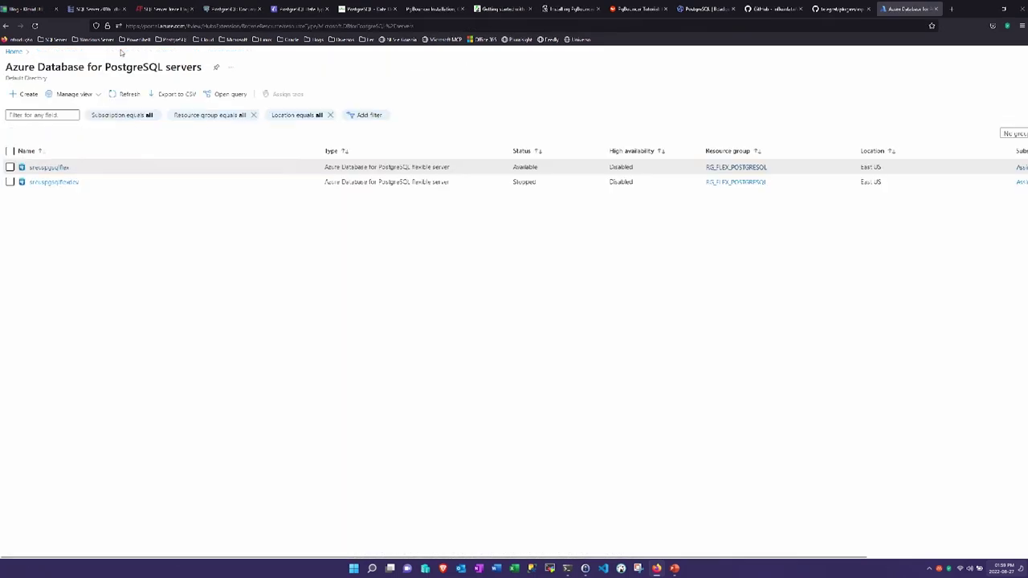
click(49, 168)
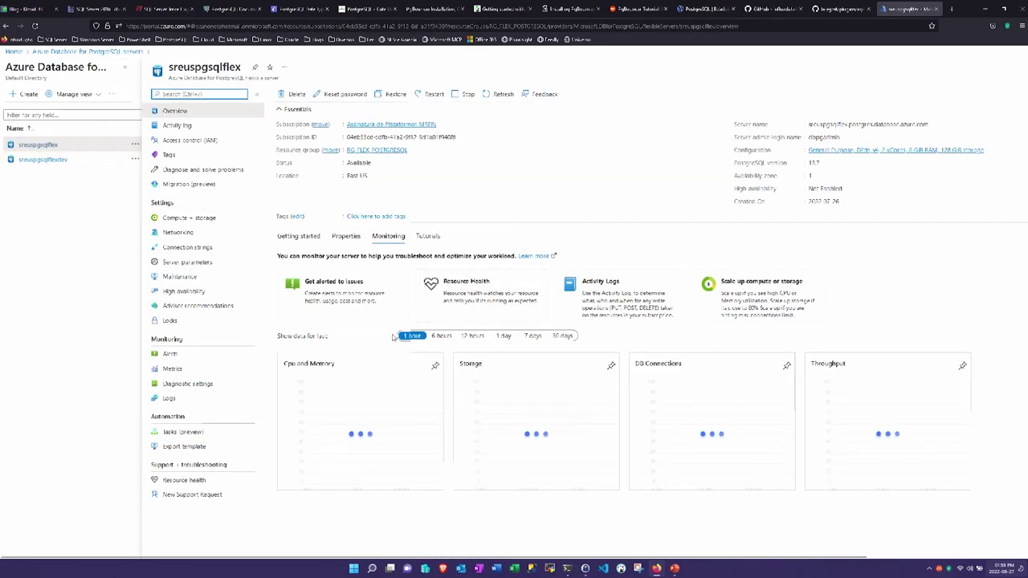
click(183, 265)
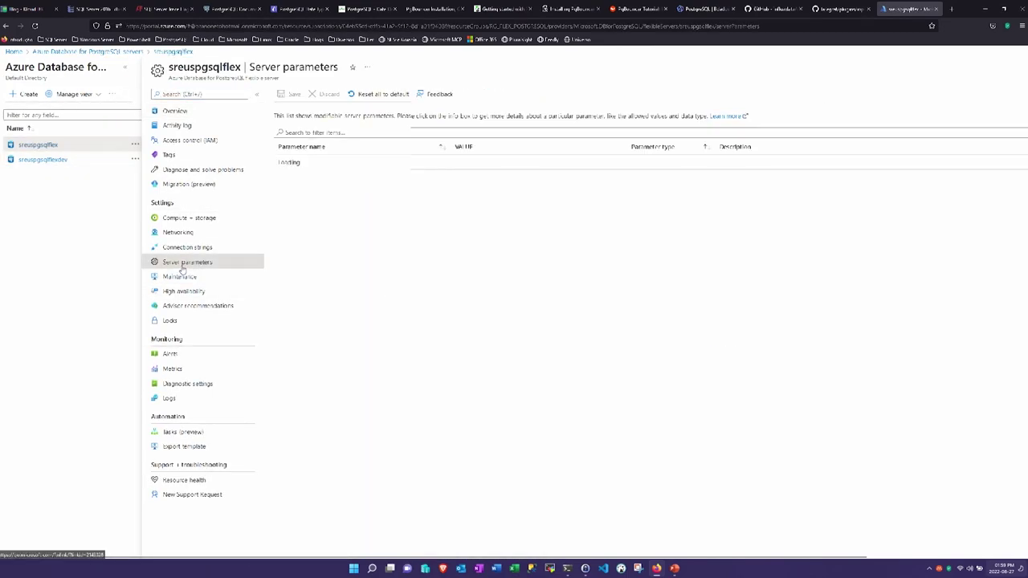
click(322, 132)
text(exte)
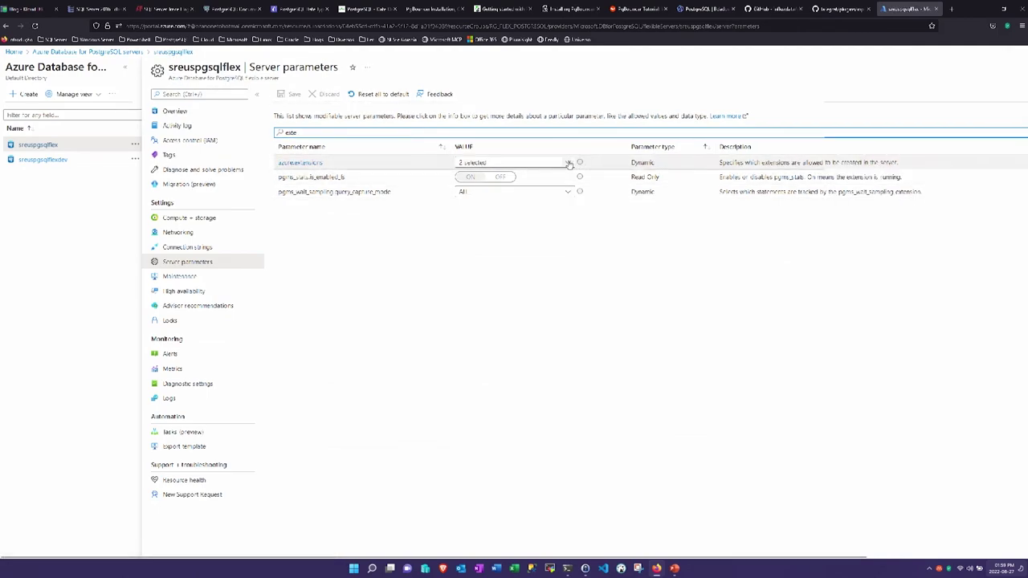
- Browse the extensions offered by azure.extensions and select SSLINFO without saving
click(568, 162)
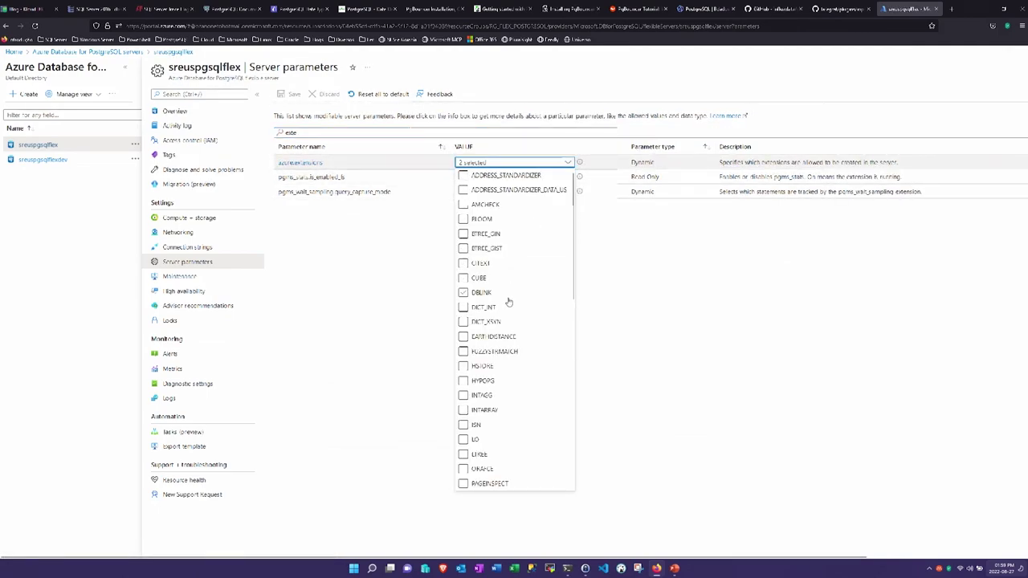
scroll(538, 334, down, 5)
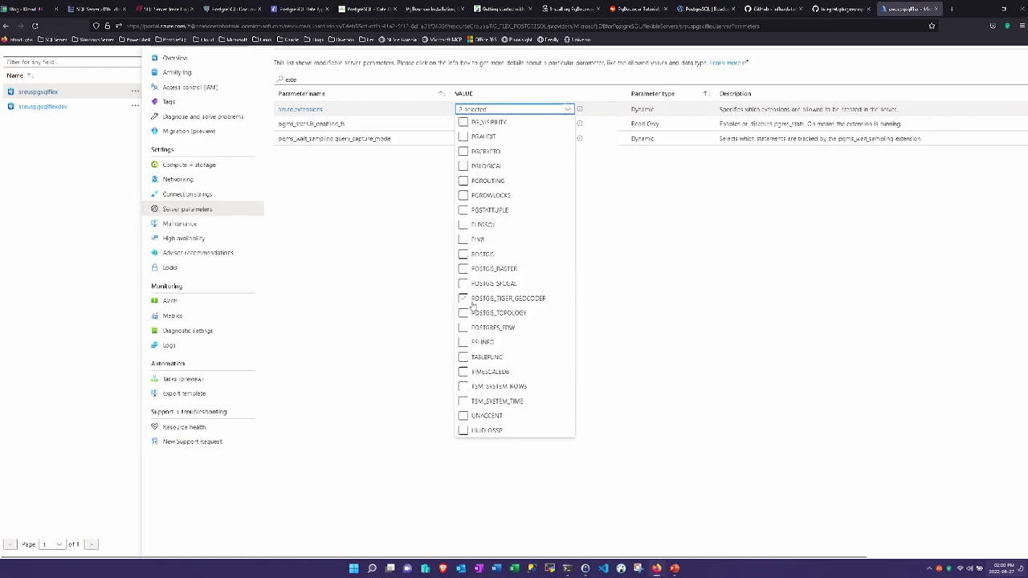
click(464, 343)
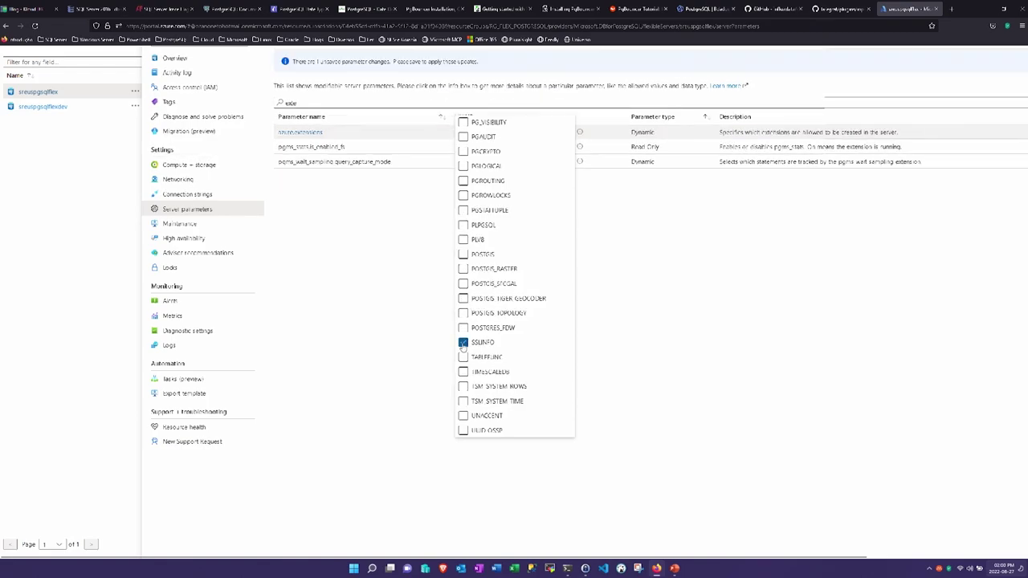
click(368, 238)
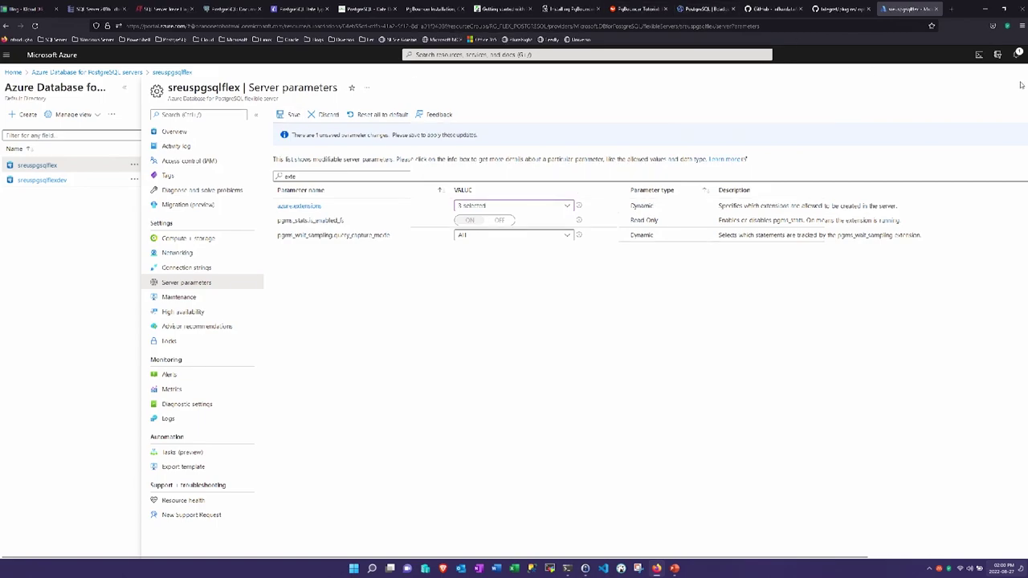
- Check the status of the server parameter deployment from its notification, discarding the unsaved extension edit
click(1017, 54)
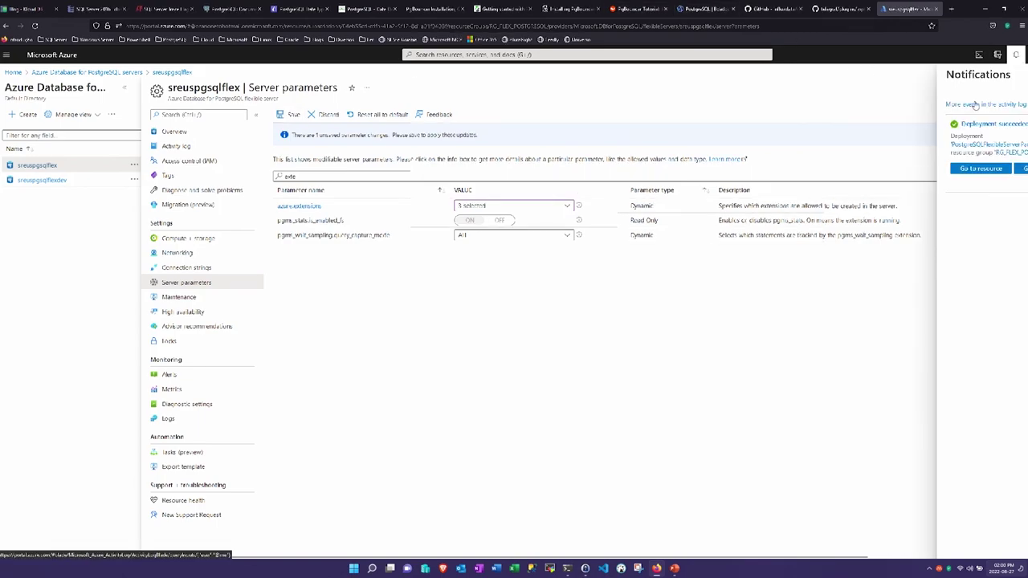
click(991, 125)
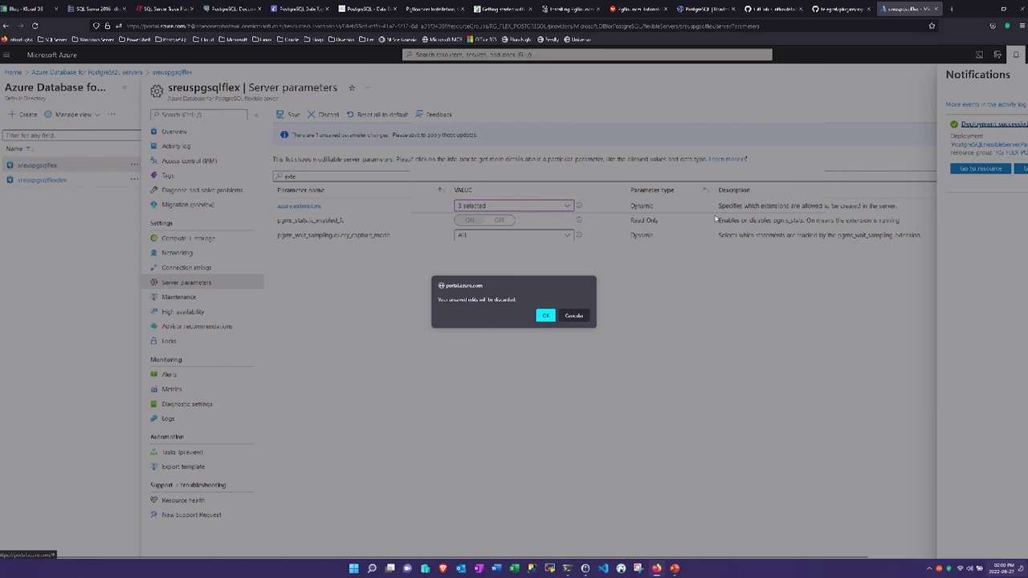
click(544, 316)
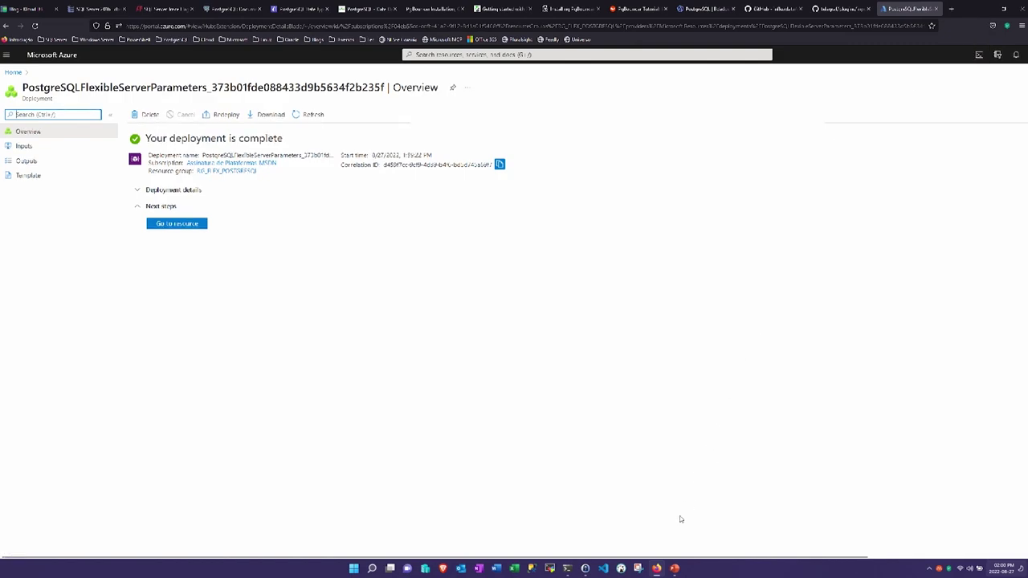
click(657, 568)
click(657, 568)
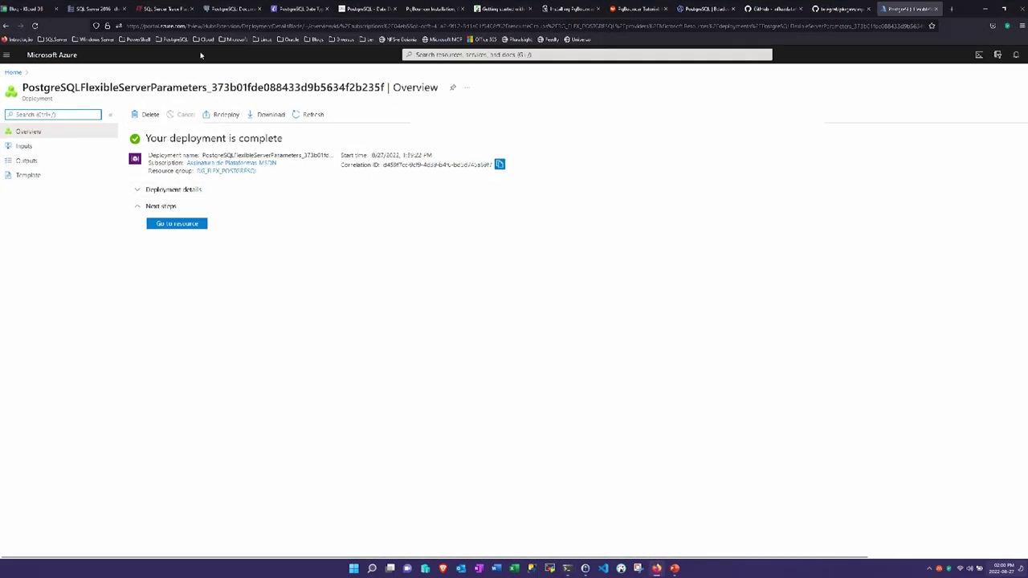
- Examine the disks of the lx-eus-pgsql virtual machine and the size and performance options of lx-eus-pgsql_DataDisk_0
click(12, 73)
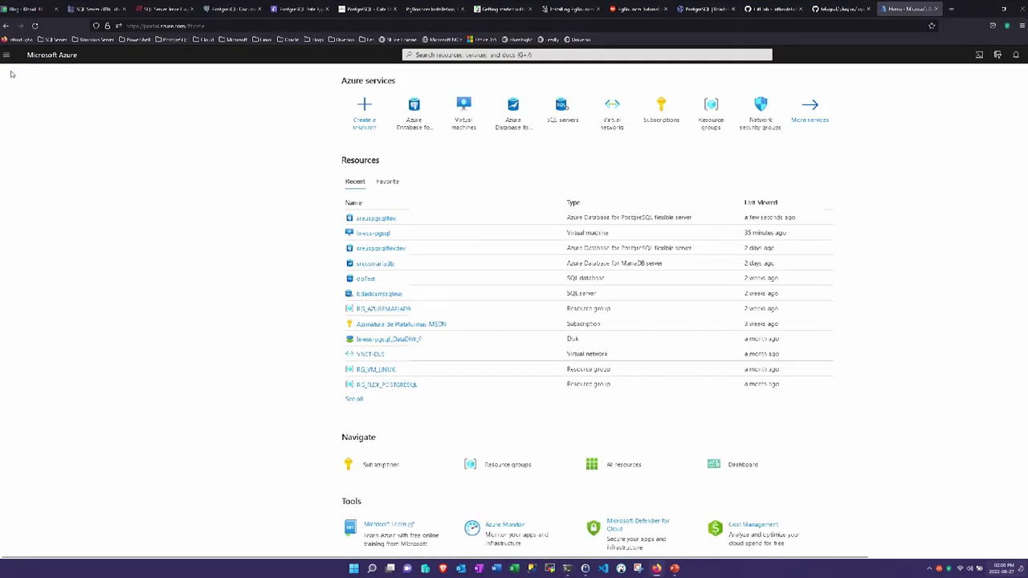
click(463, 109)
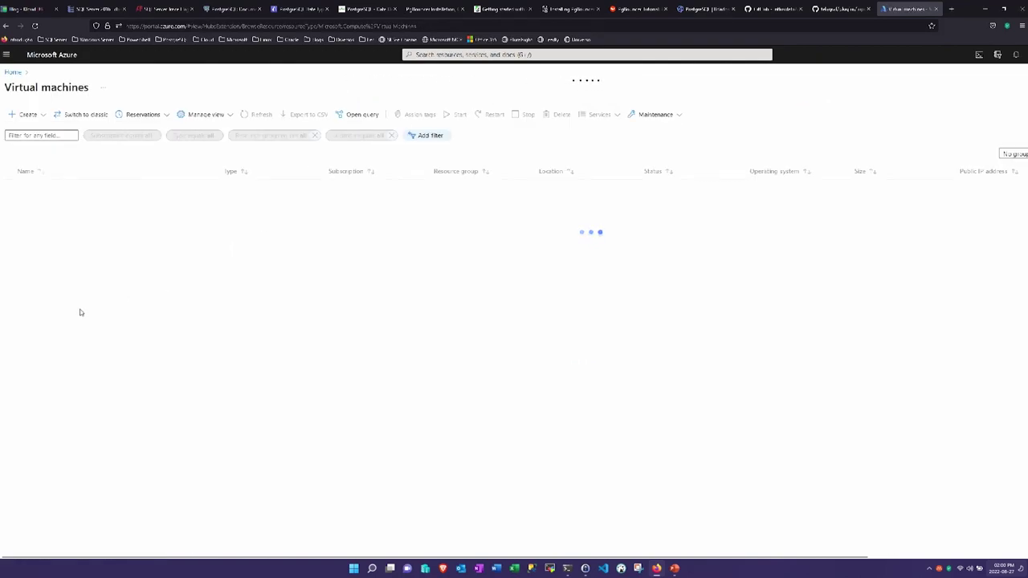
click(46, 188)
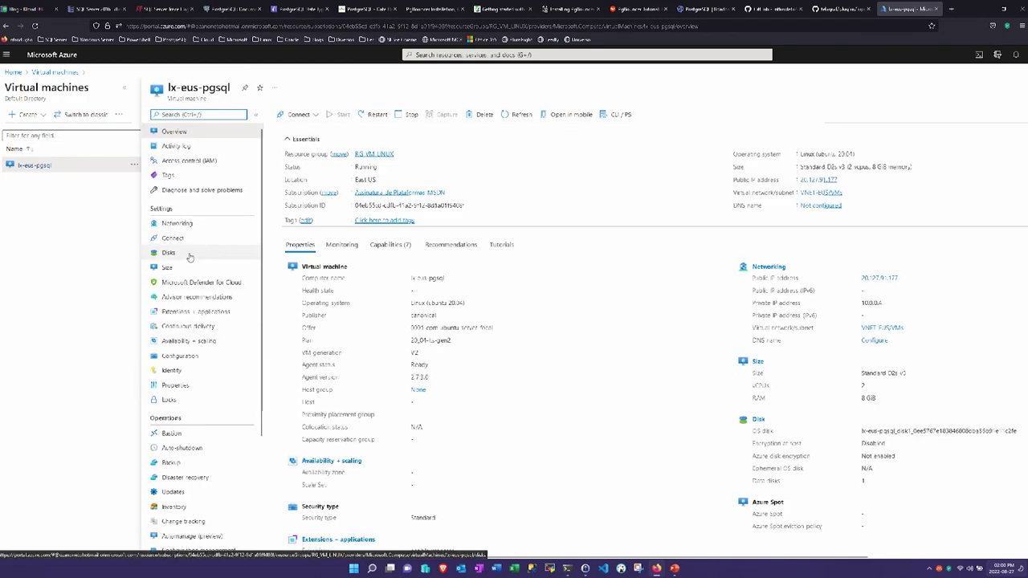
click(188, 254)
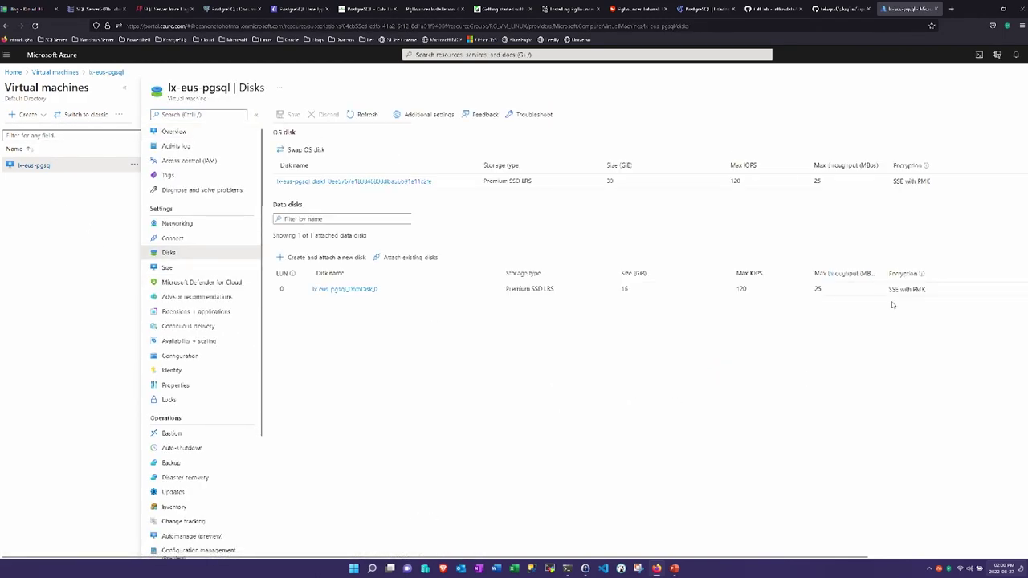
click(358, 290)
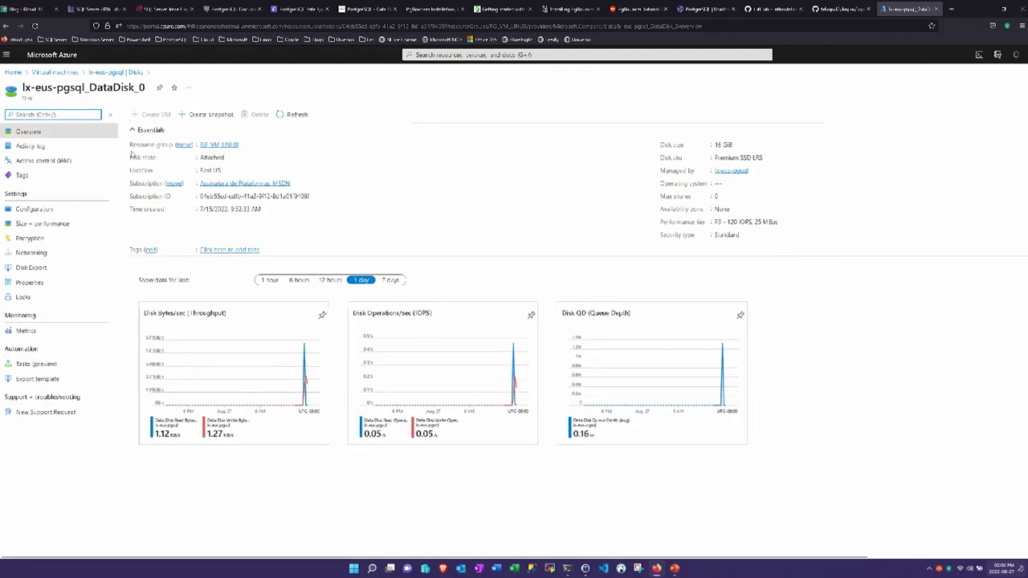
click(30, 133)
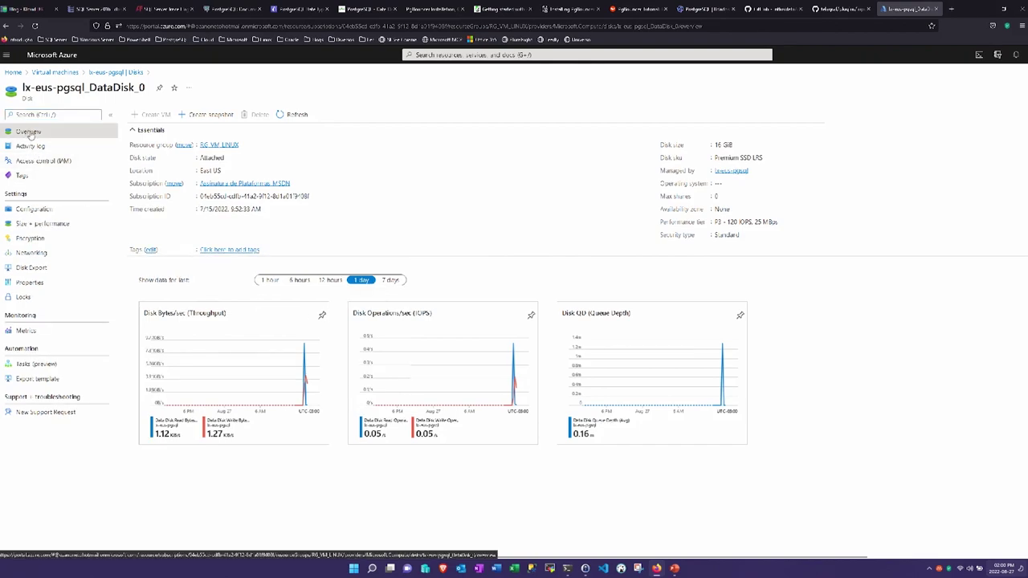
click(27, 226)
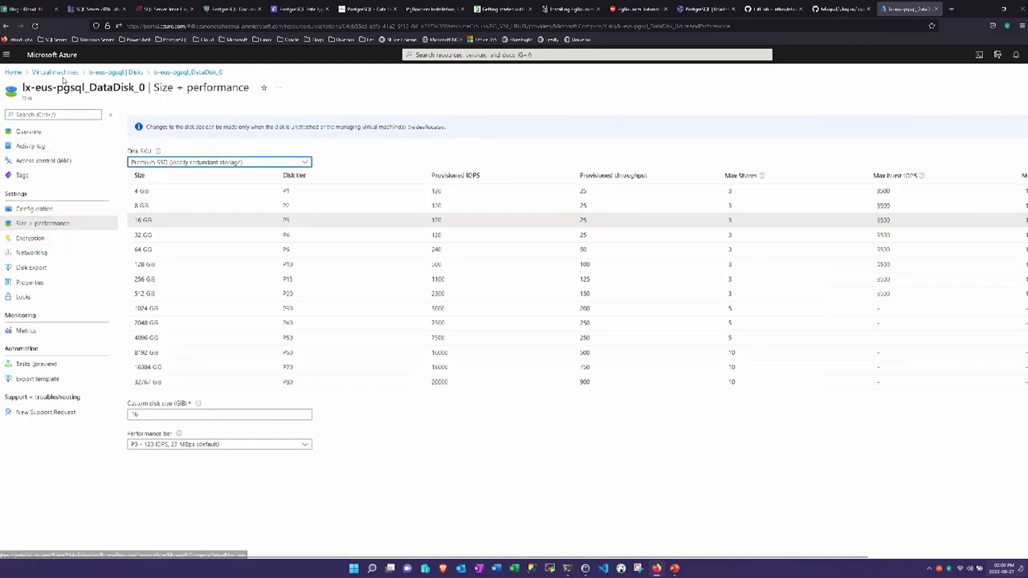
- Go back to the disk list of lx-eus-pgsql and review the data disk's overview and performance tier
click(64, 74)
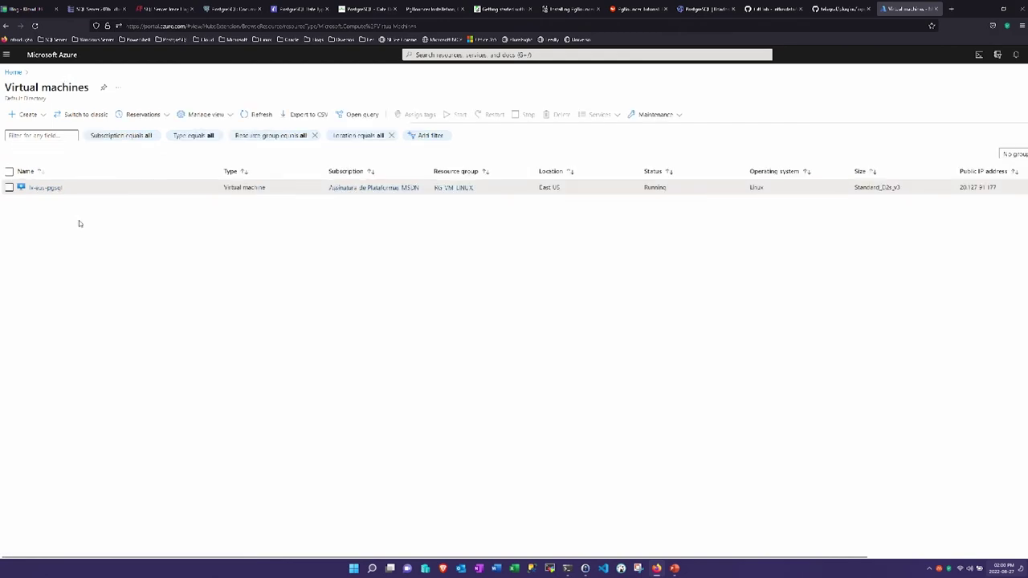
click(46, 188)
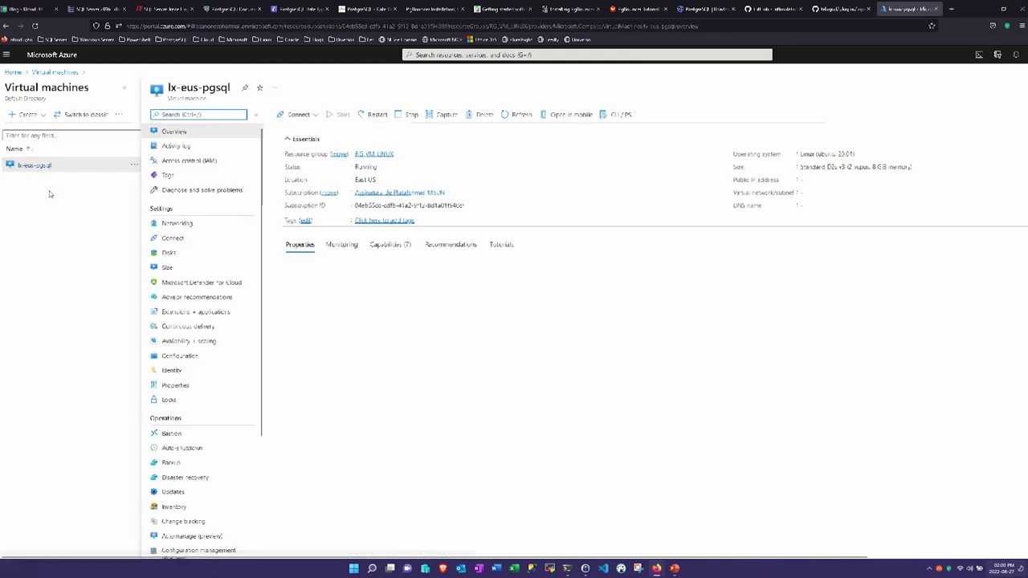
click(171, 253)
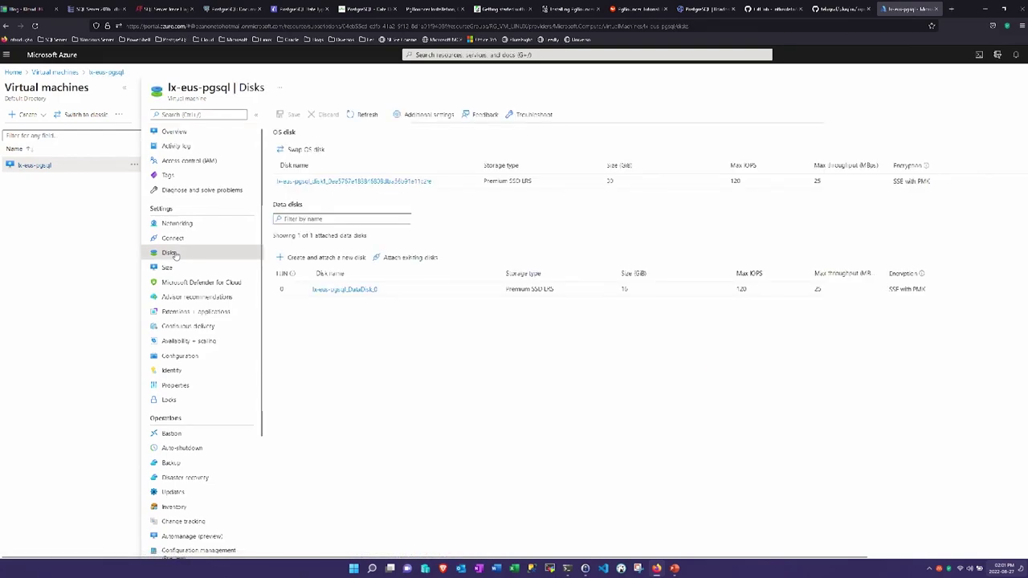
click(366, 290)
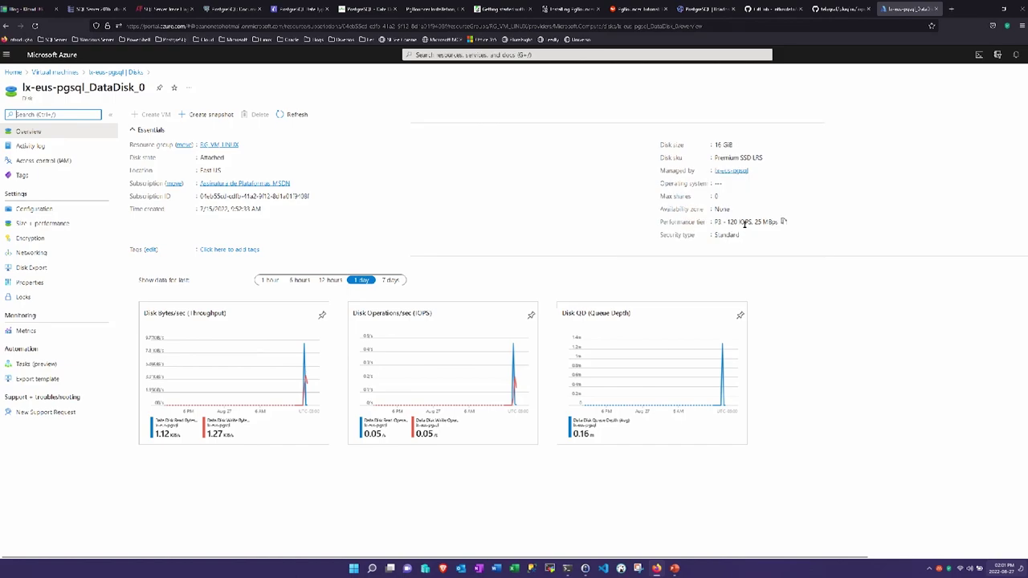
- Reload the portal home page, reopen the disks of lx-eus-pgsql and examine the host caching options for the data disk
click(13, 73)
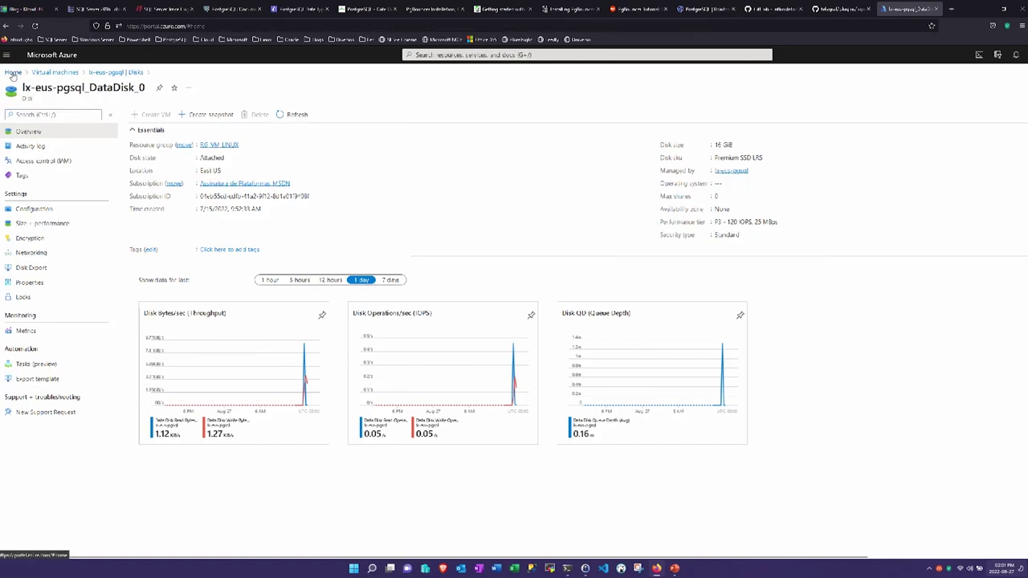
click(34, 26)
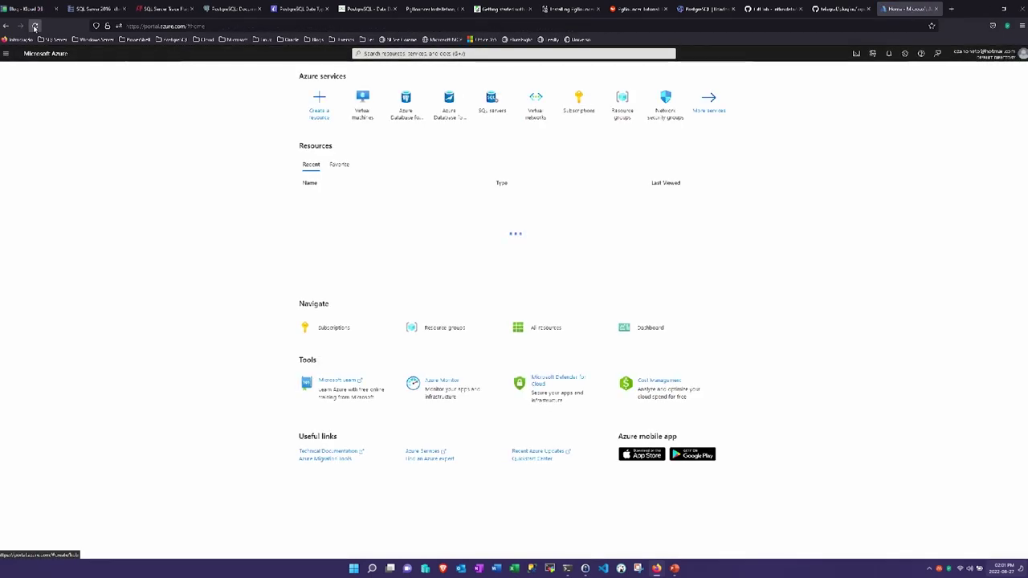
mouse_move(366, 103)
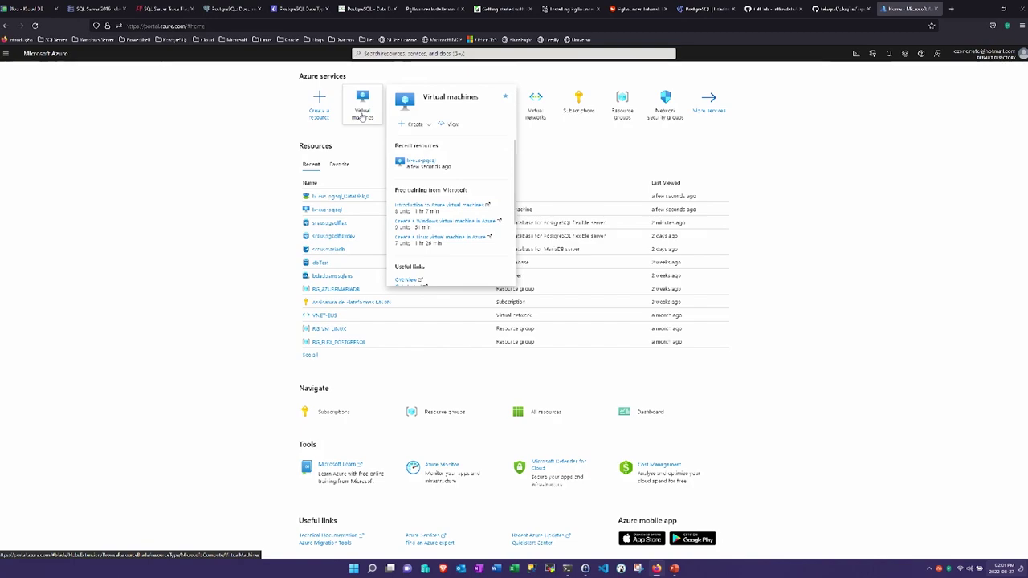
click(363, 115)
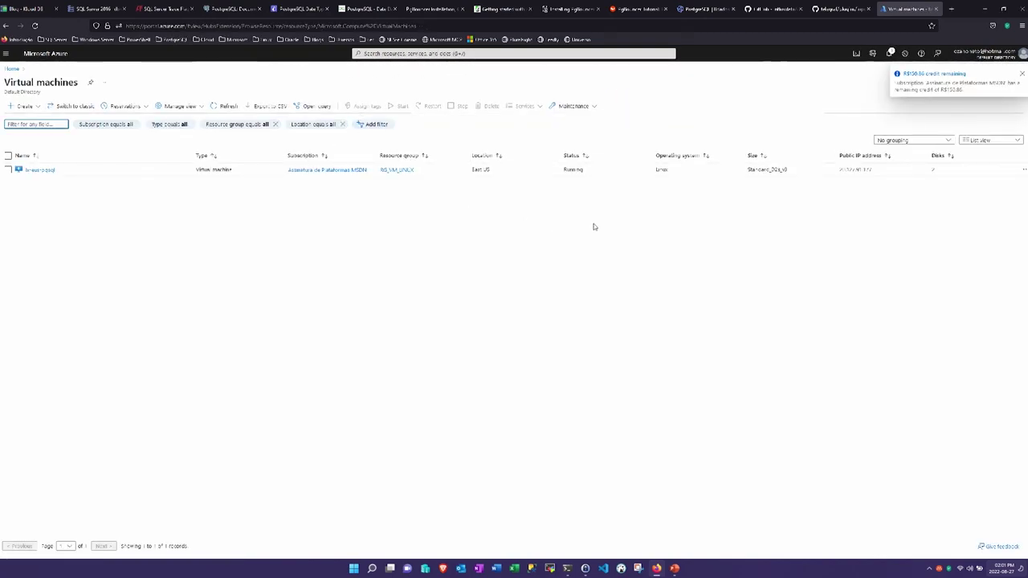
click(40, 170)
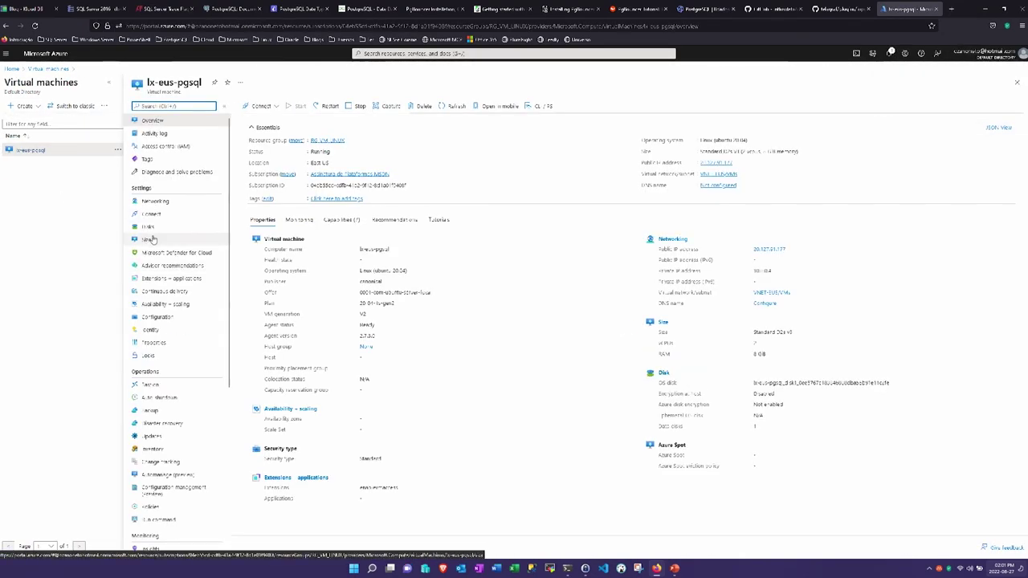
click(151, 226)
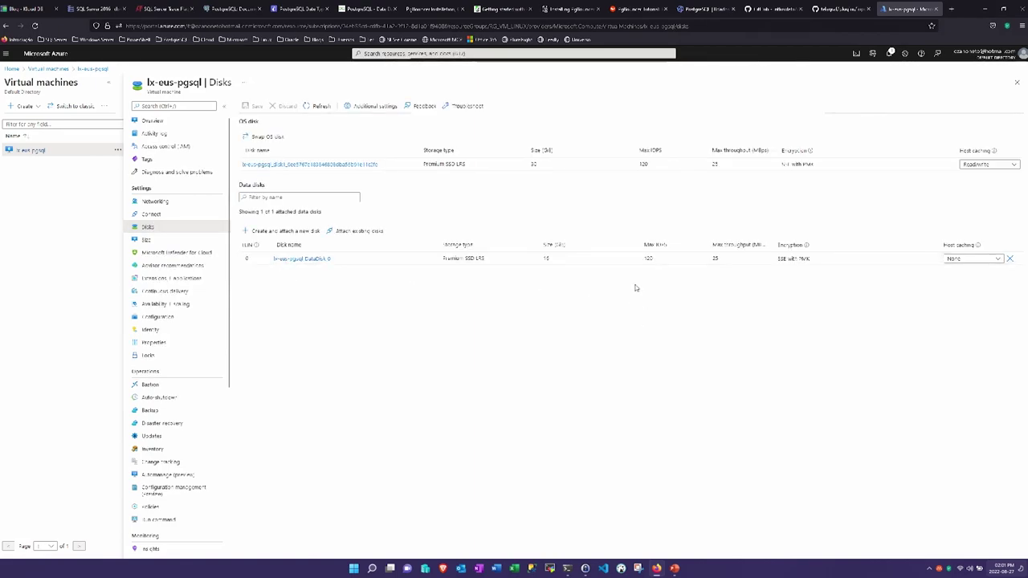
click(997, 259)
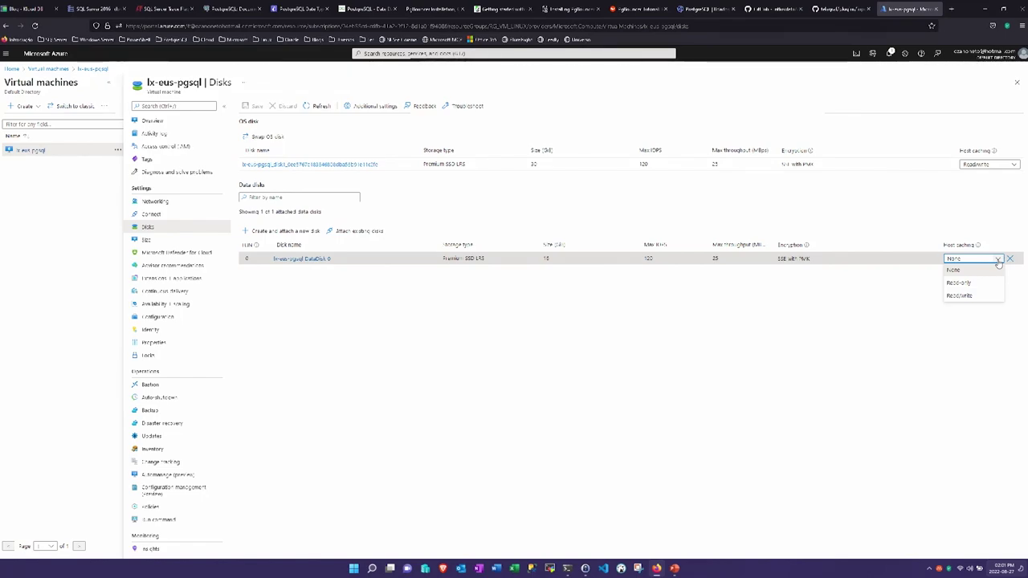
scroll(998, 260, up, 3)
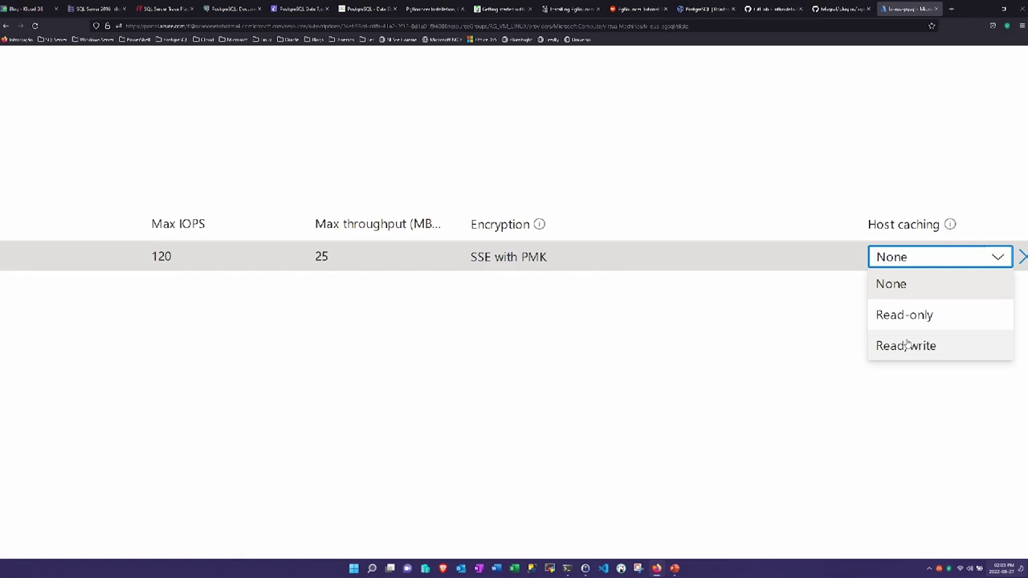
- Set host caching to Read-only for the data disk lx-eus-pgsql_DataDisk_0 and save the disk changes
key(Escape)
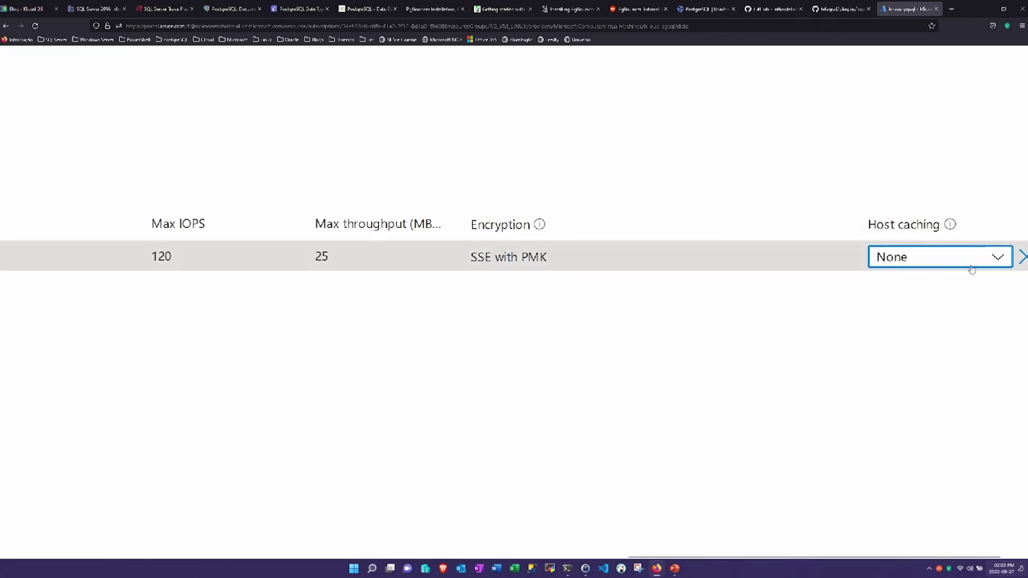
click(970, 263)
click(934, 317)
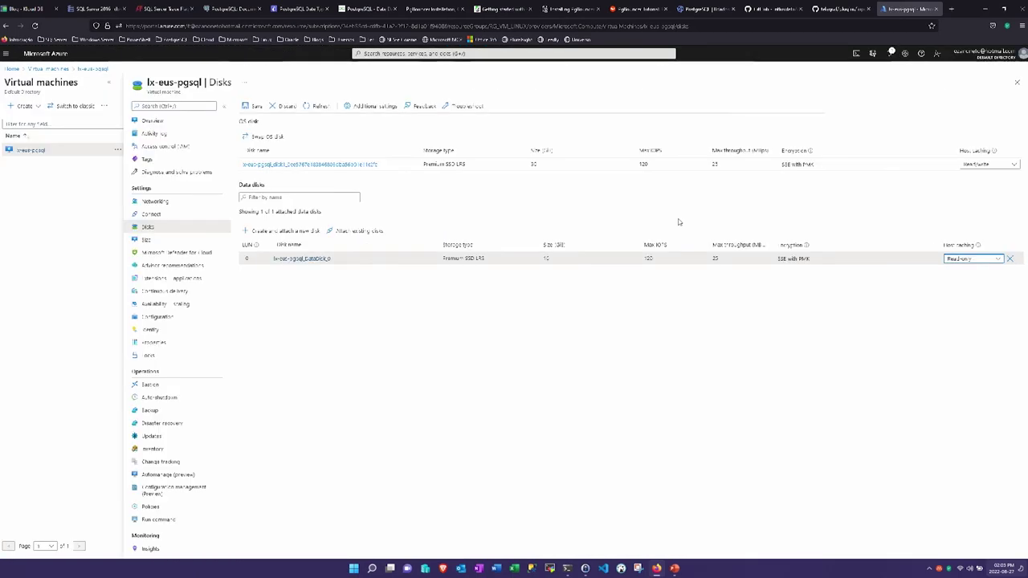
click(250, 109)
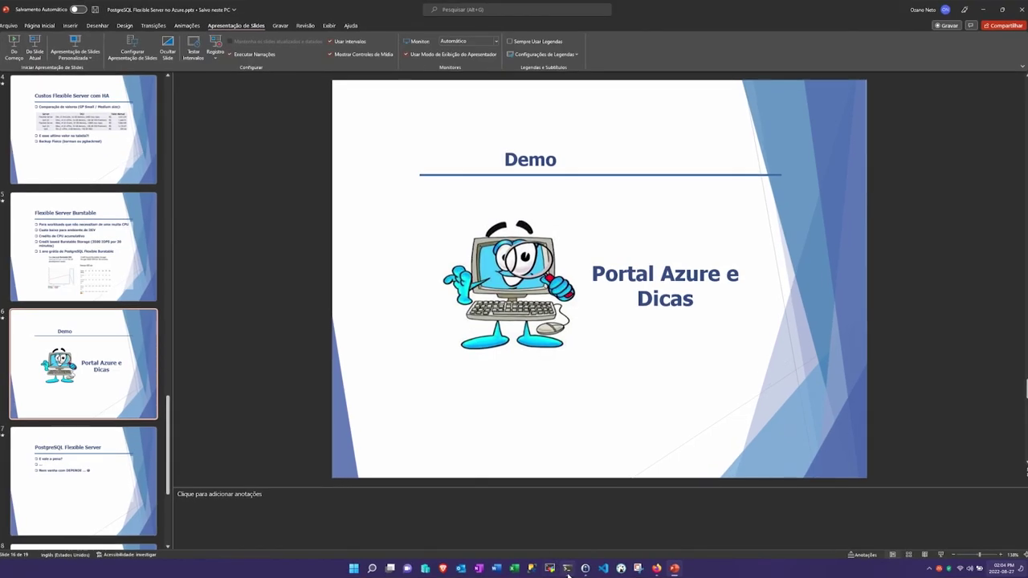
- Switch to the terminal's psql session and rerun select version(); to check the PostgreSQL version
click(567, 570)
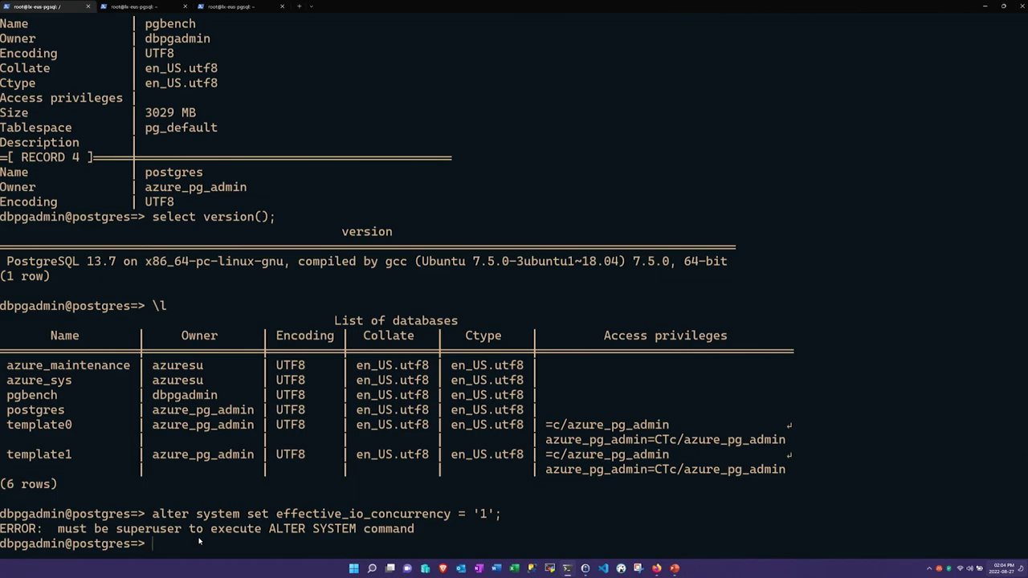
key(Up)
key(Up)
key(Up)
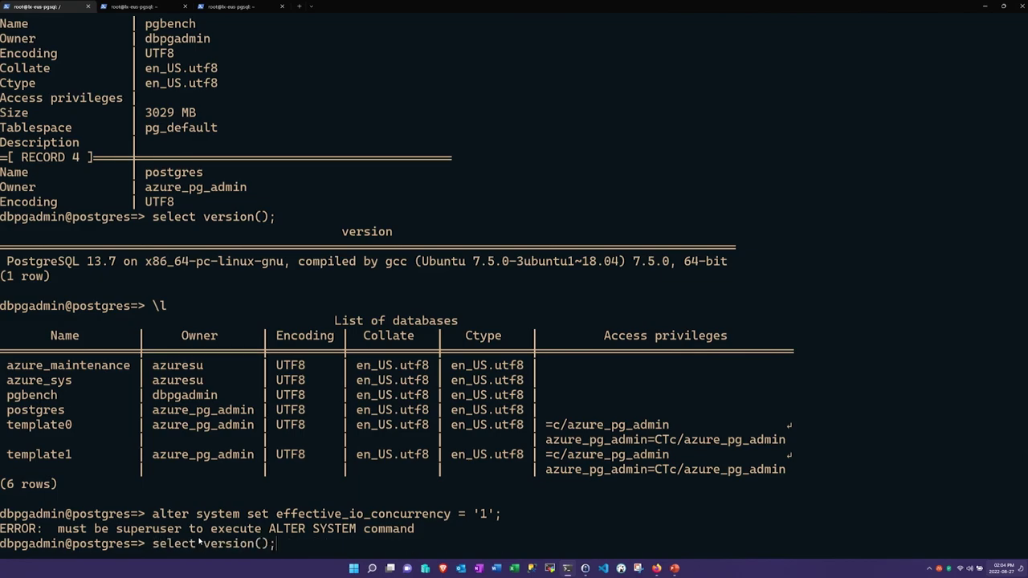
key(Return)
- Query the work_mem parameter in psql with show work_mem;
text(s)
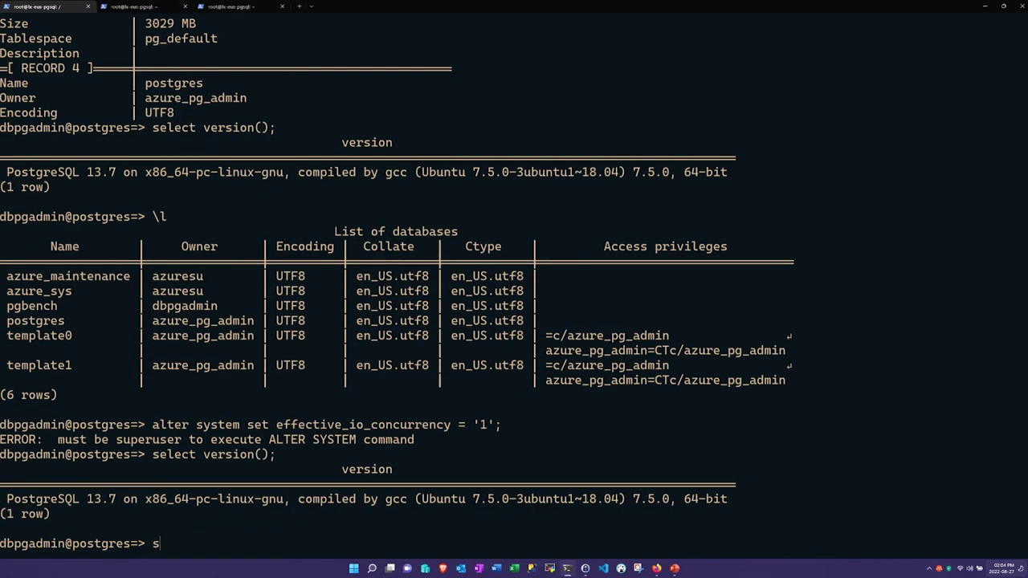
text(how wor)
key(Tab)
text(;)
key(Return)
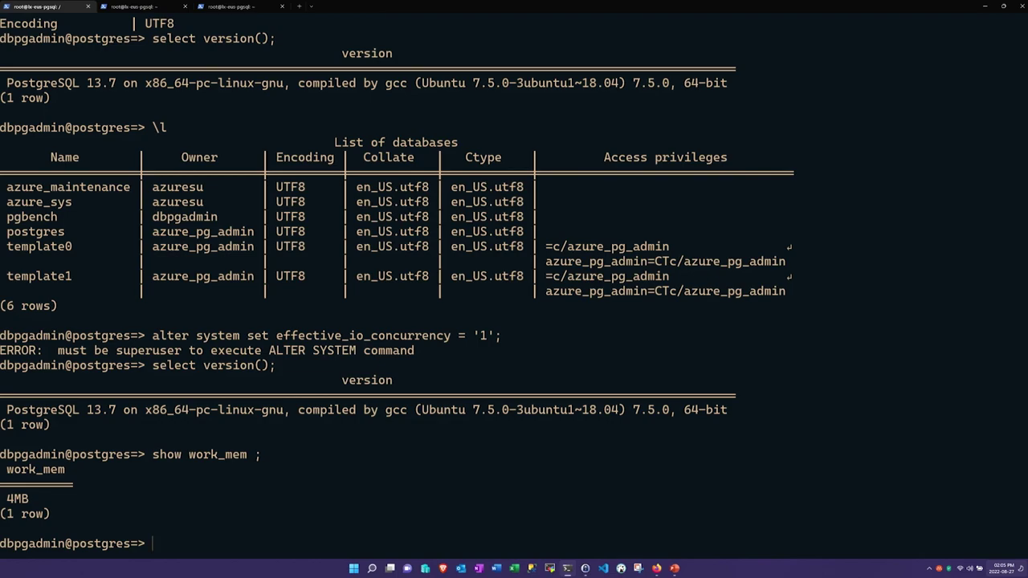
- Start entering another show command at the psql prompt
text(sho)
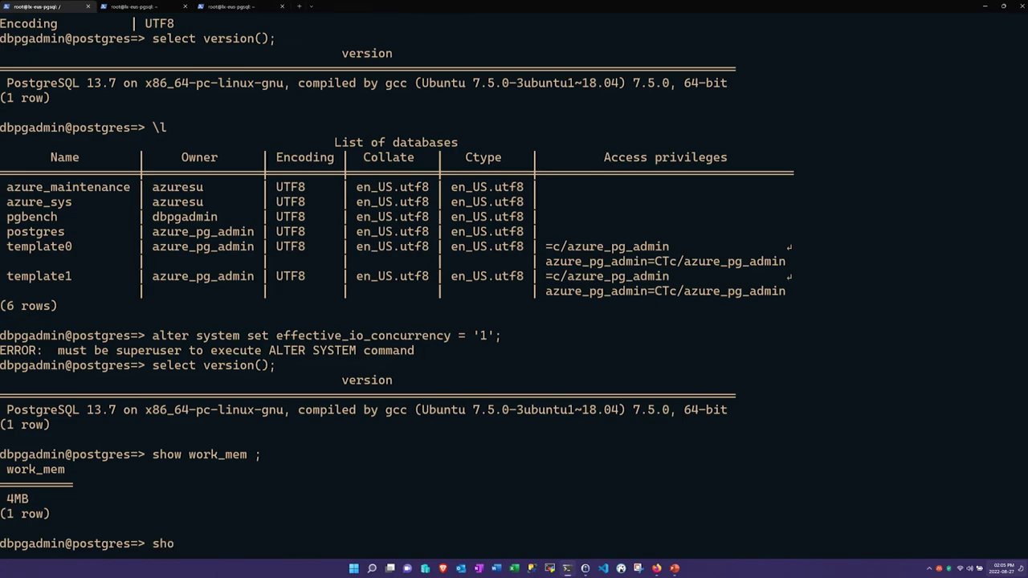